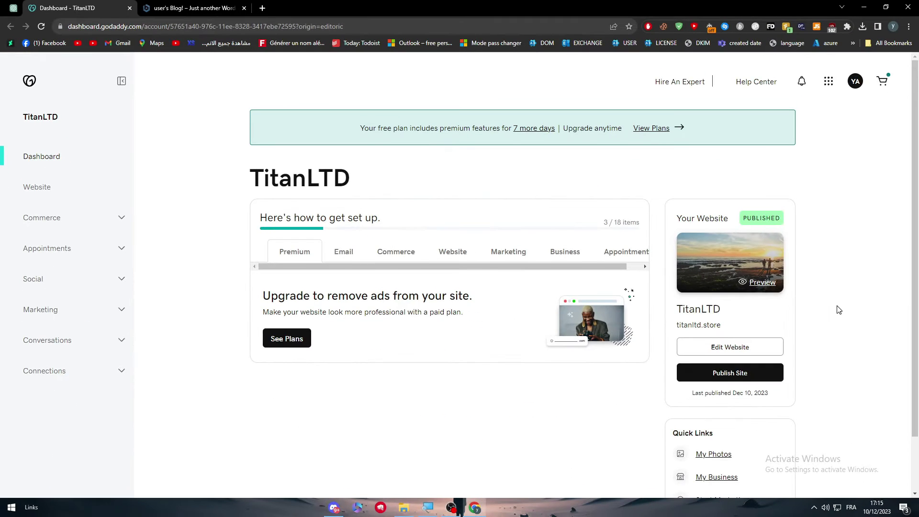
pyautogui.scroll(-2, 837, 307)
pyautogui.doubleClick(689, 261)
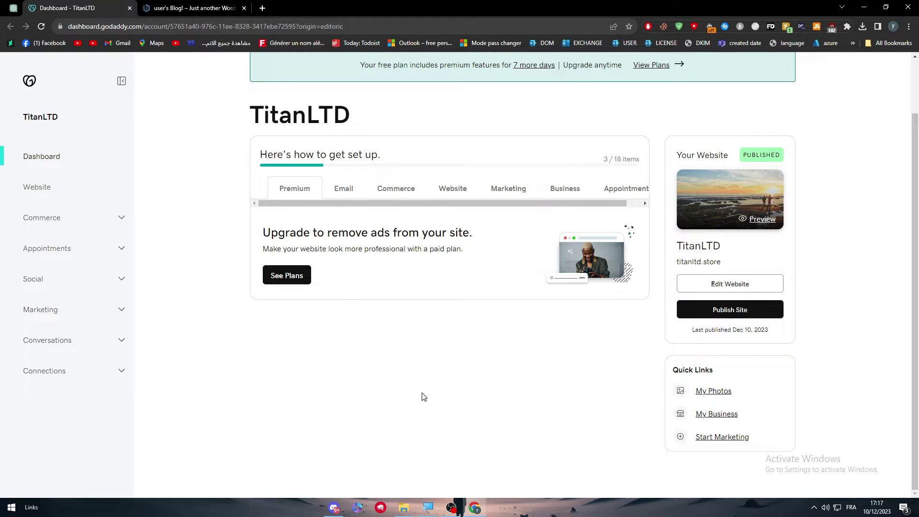
# - Open the WordPress login page at localhost/wordpress/wp-login in the browser tab showing the local blog
pyautogui.click(172, 6)
pyautogui.click(189, 29)
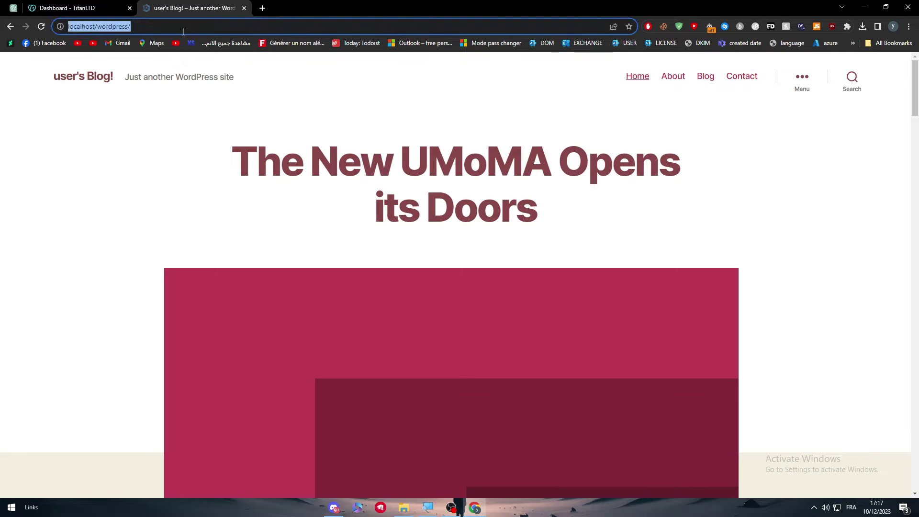
pyautogui.click(188, 30)
pyautogui.write('wpè')
pyautogui.press('BackSpace')
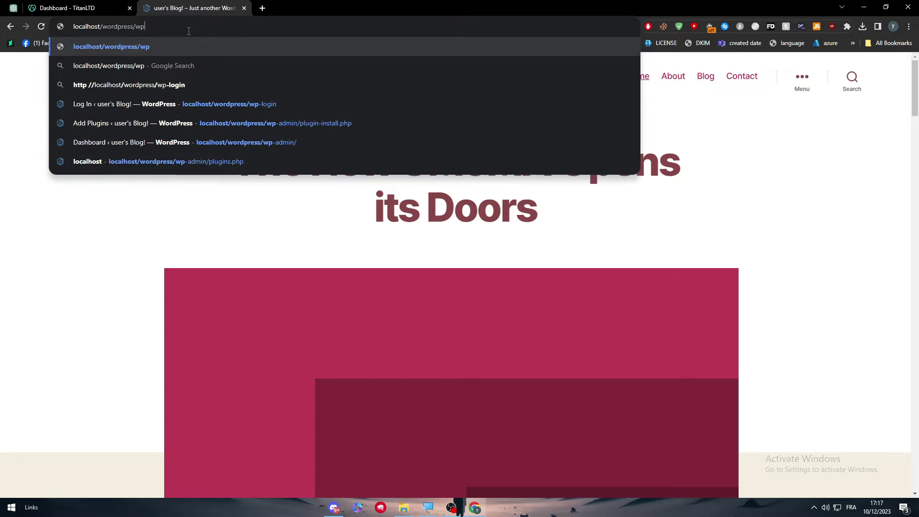
pyautogui.write('-lko')
pyautogui.press('BackSpace')
pyautogui.press('BackSpace')
pyautogui.write('ogin')
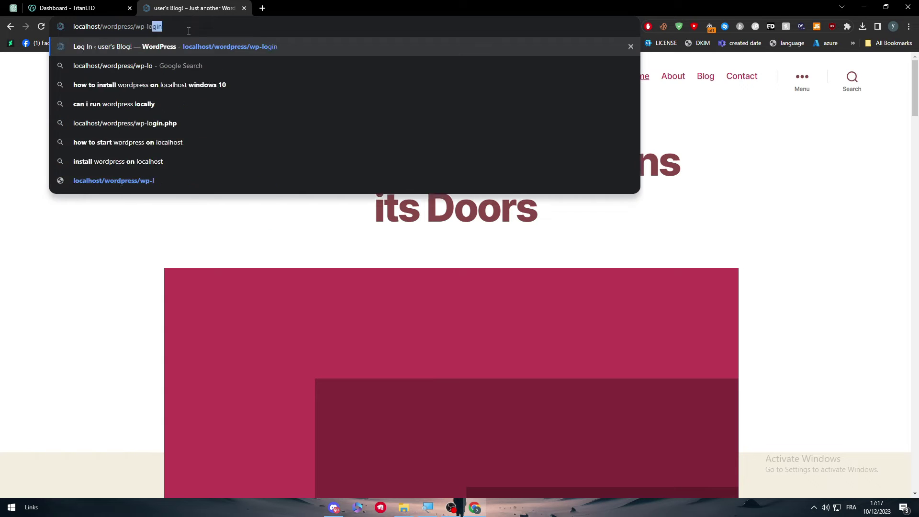
pyautogui.press('Return')
# - Return to the TitanLTD dashboard, go to the account's My Products page and look through the listed products and services
pyautogui.click(82, 6)
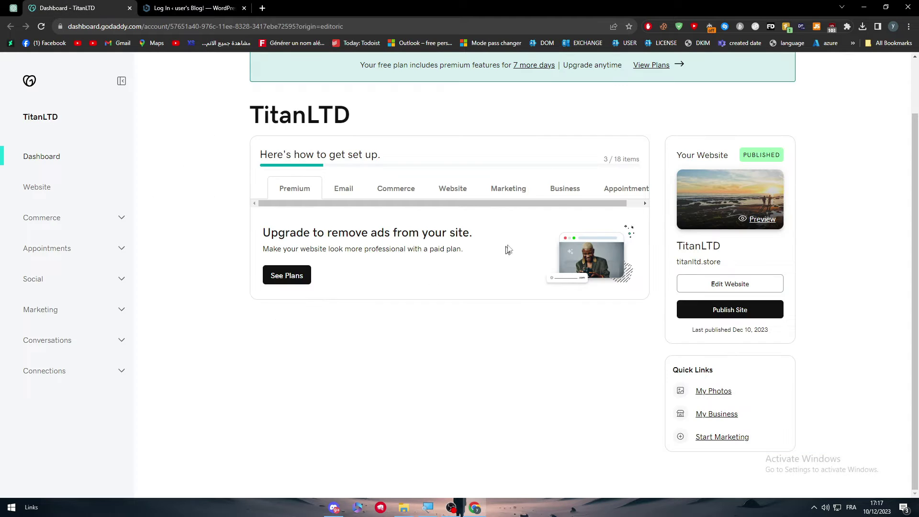
pyautogui.click(30, 81)
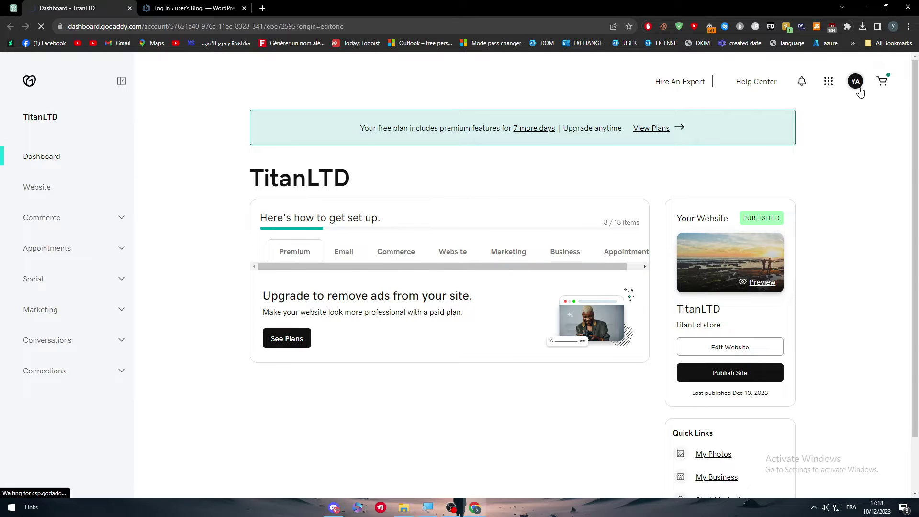
pyautogui.click(857, 84)
pyautogui.click(777, 229)
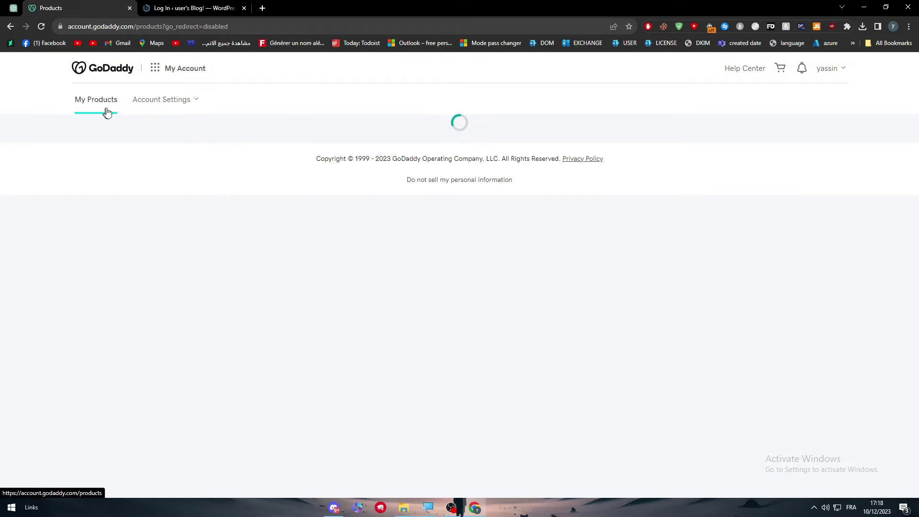
pyautogui.scroll(-5, 280, 168)
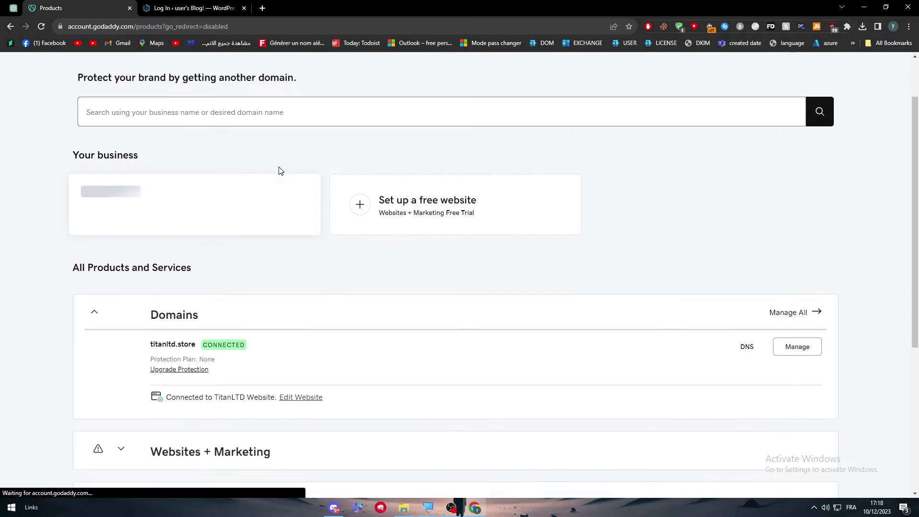
pyautogui.scroll(-5, 249, 297)
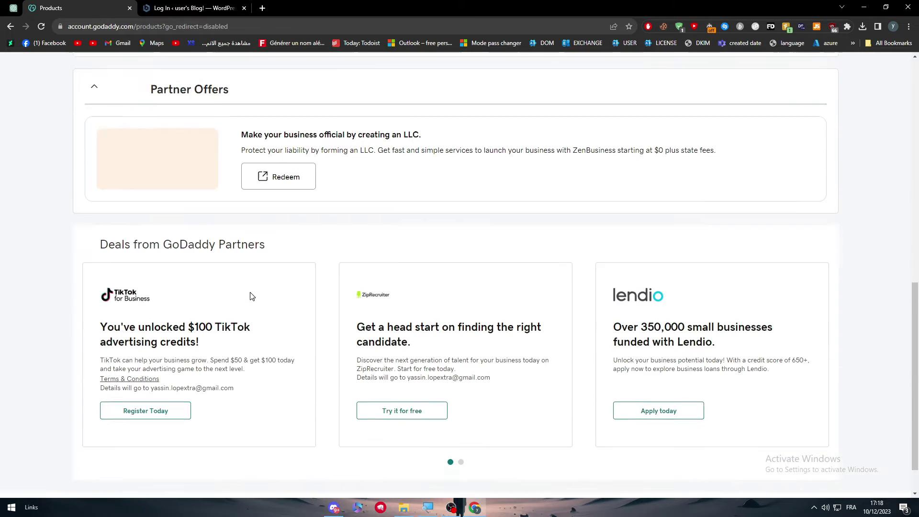
pyautogui.scroll(10, 560, 310)
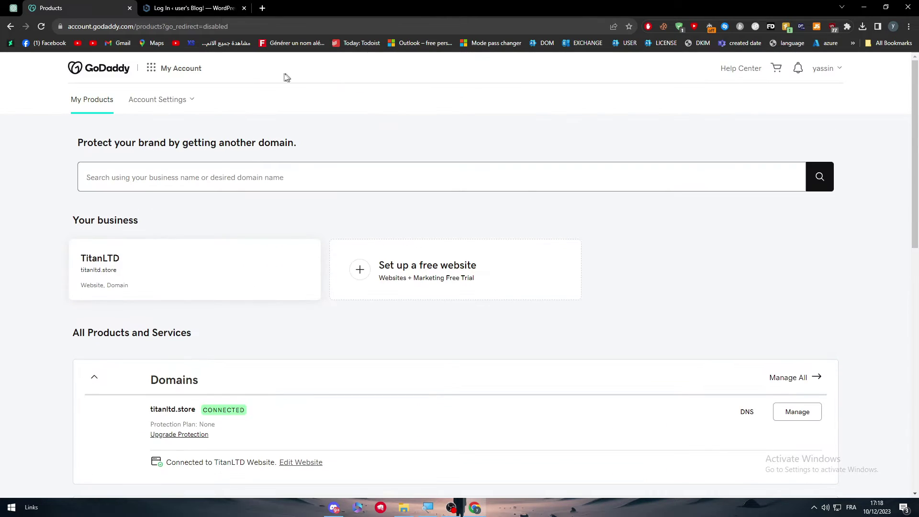
# - Load the GoDaddy homepage in a new browser tab and open its WordPress Hosting page
pyautogui.click(262, 8)
pyautogui.write('godad')
pyautogui.press('Return')
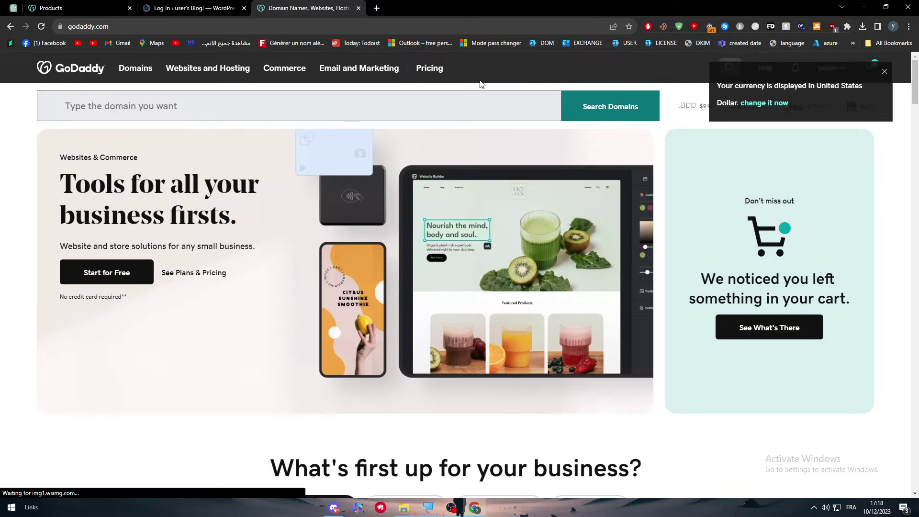
pyautogui.click(207, 72)
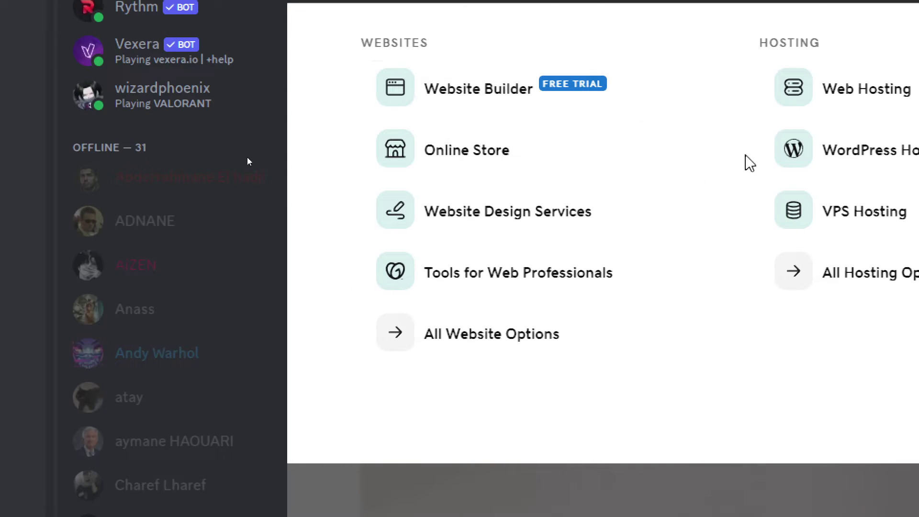
pyautogui.click(893, 158)
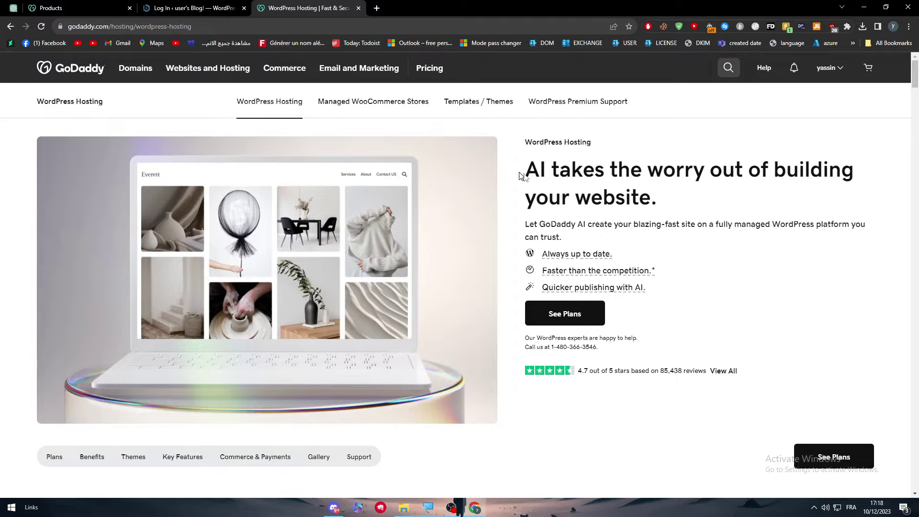
# - Examine the WordPress Hosting offer and compare the Managed WordPress Basic, Deluxe and Ultimate plans, including their prices and features
pyautogui.moveTo(521, 175); pyautogui.dragTo(663, 203)
pyautogui.click(662, 204)
pyautogui.scroll(-8, 446, 305)
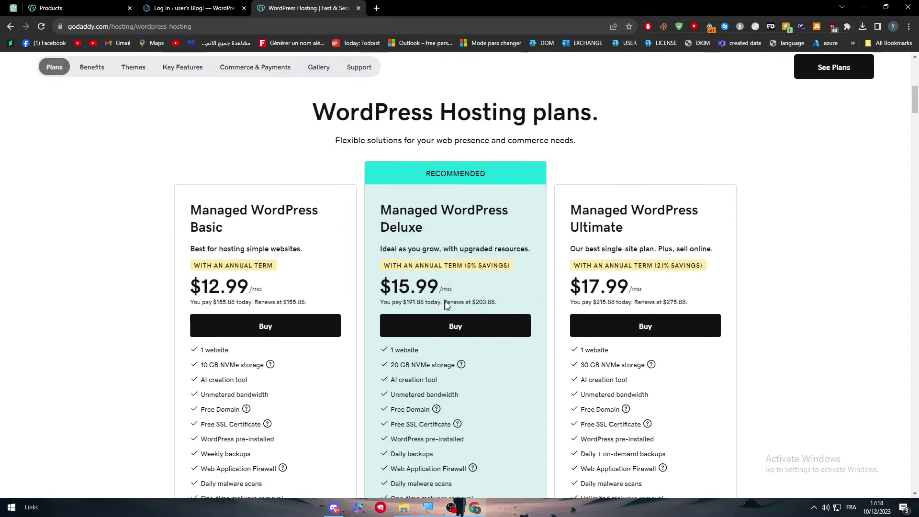
pyautogui.scroll(-2, 332, 238)
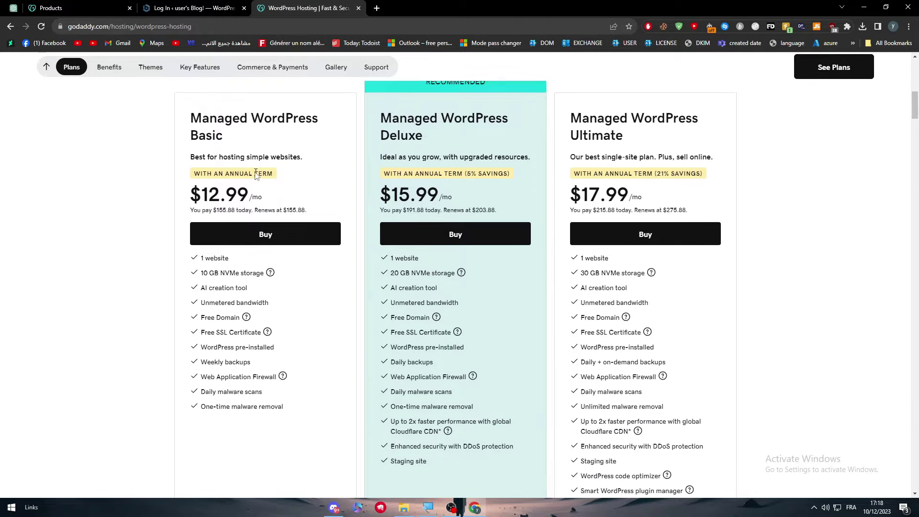
pyautogui.scroll(2, 256, 174)
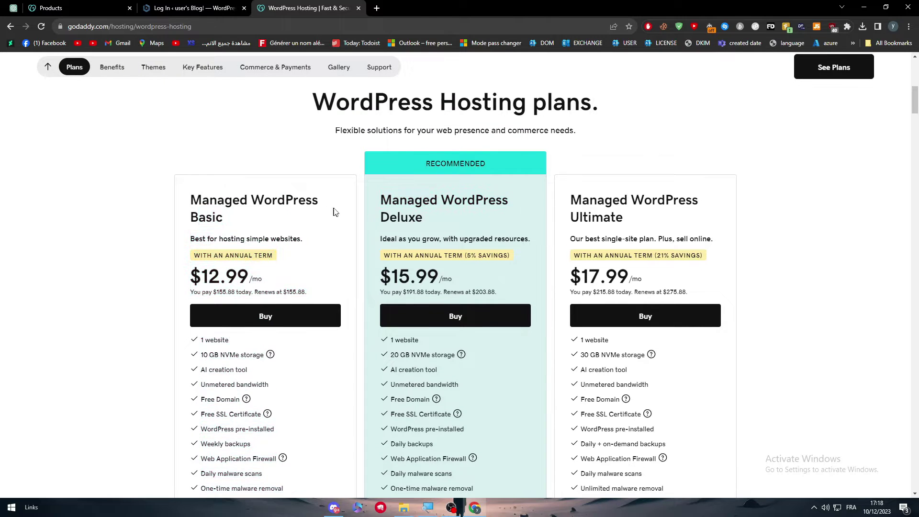
pyautogui.scroll(-2, 338, 250)
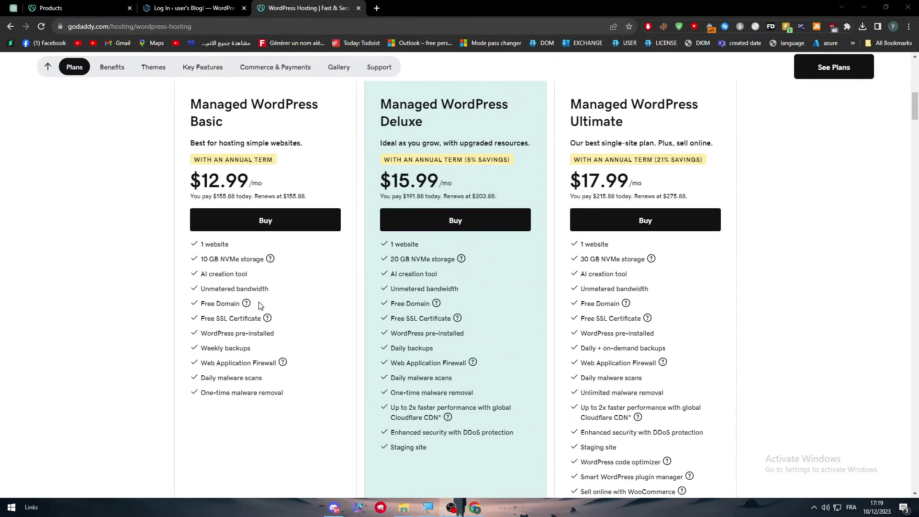
pyautogui.scroll(5, 377, 257)
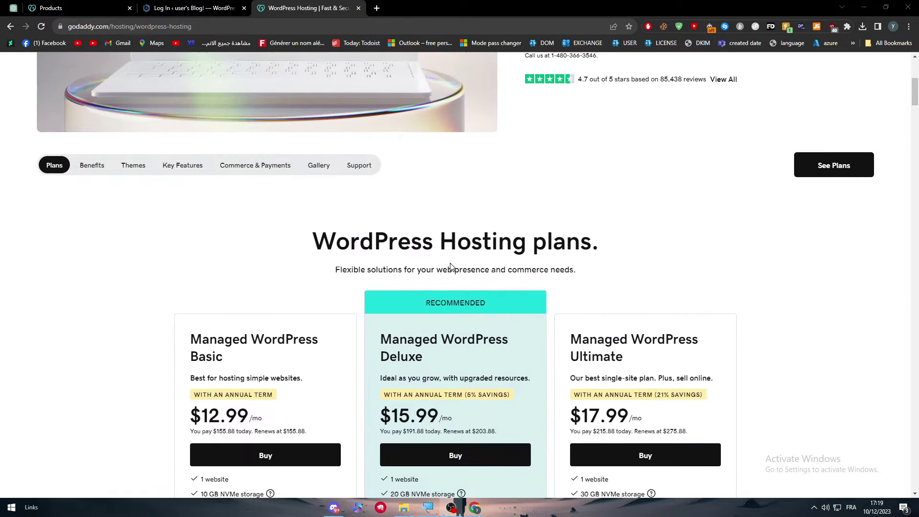
pyautogui.scroll(6, 369, 271)
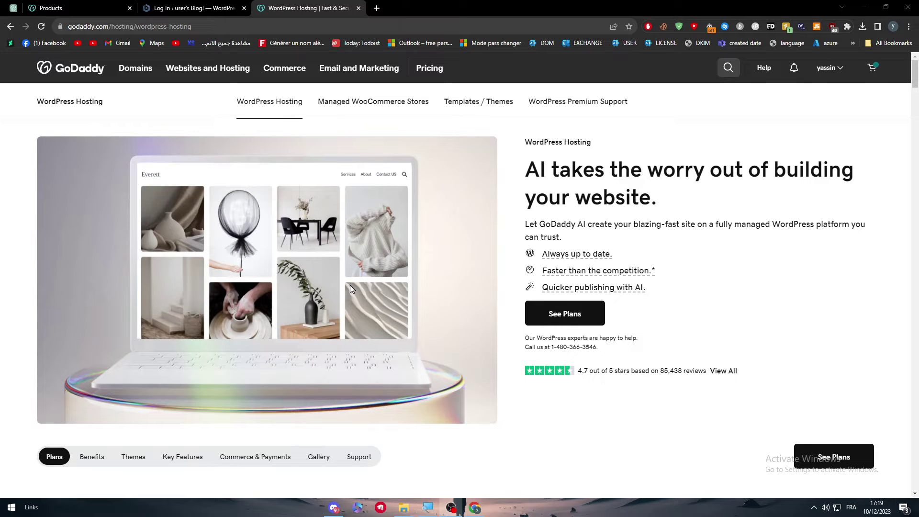
# - Add the Managed WordPress Basic plan to the cart and review the cart's registration and hosting term options
pyautogui.click(581, 314)
pyautogui.click(287, 316)
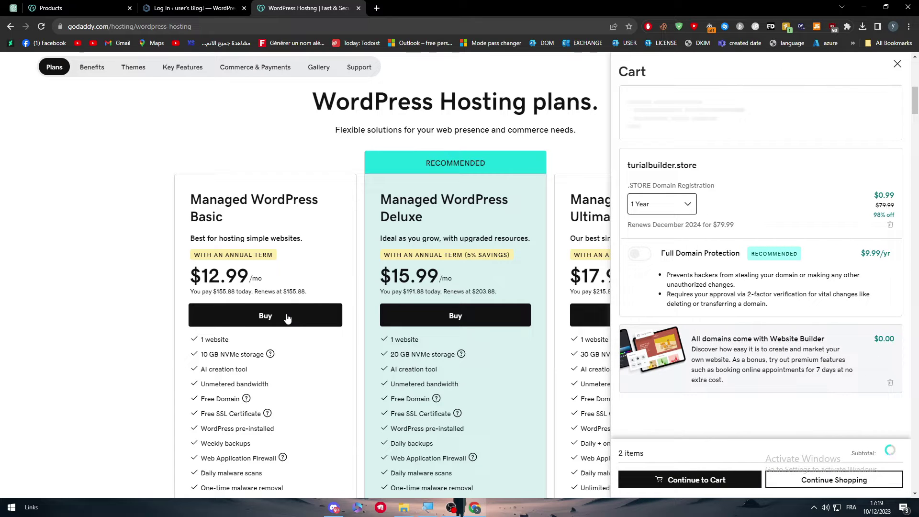
pyautogui.click(666, 210)
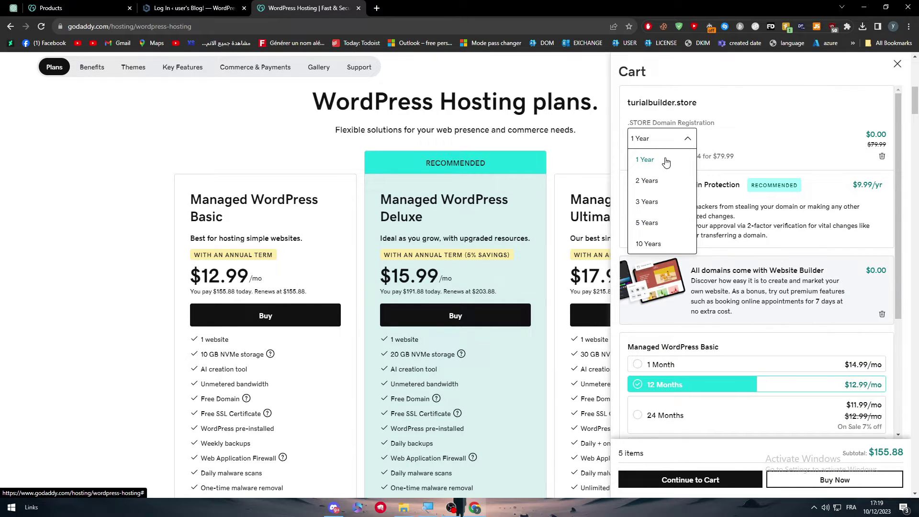
pyautogui.click(664, 141)
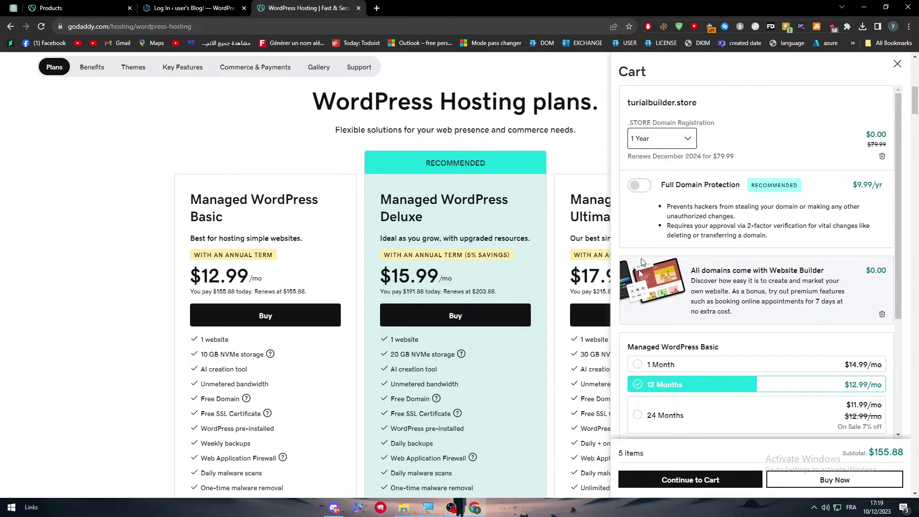
pyautogui.scroll(-5, 675, 235)
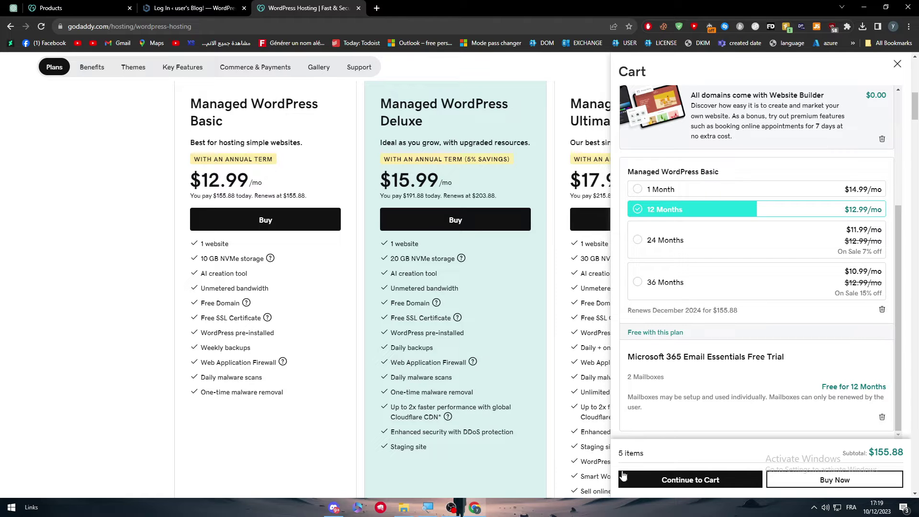
pyautogui.click(897, 64)
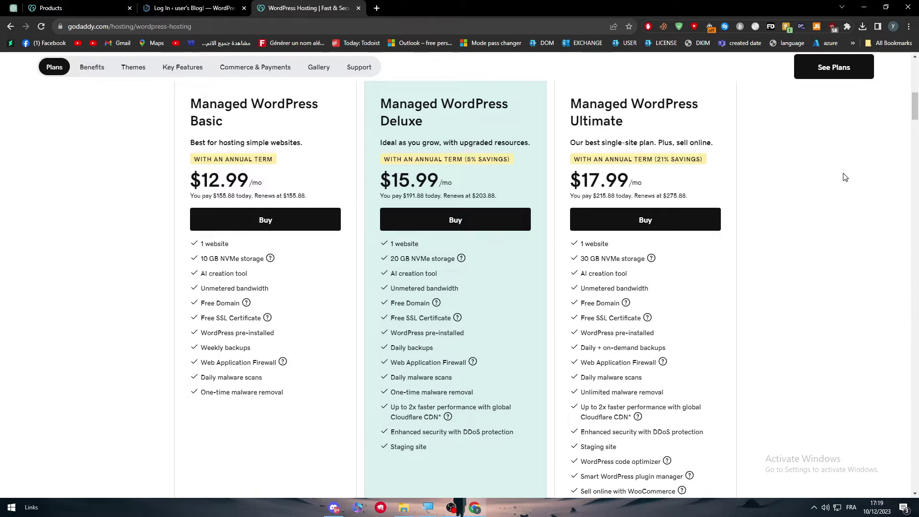
# - Open the account's My Products page from the WordPress Hosting page
pyautogui.scroll(8, 842, 175)
pyautogui.scroll(3, 838, 184)
pyautogui.click(835, 71)
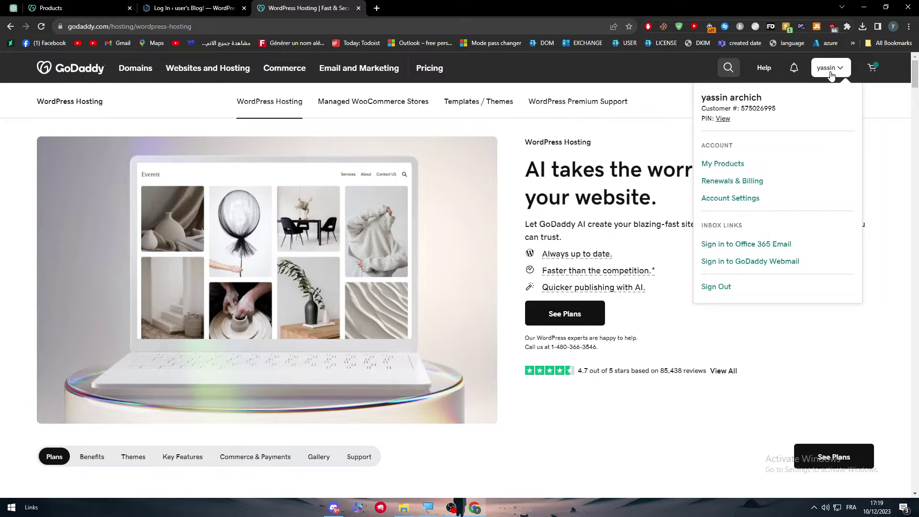
pyautogui.click(723, 165)
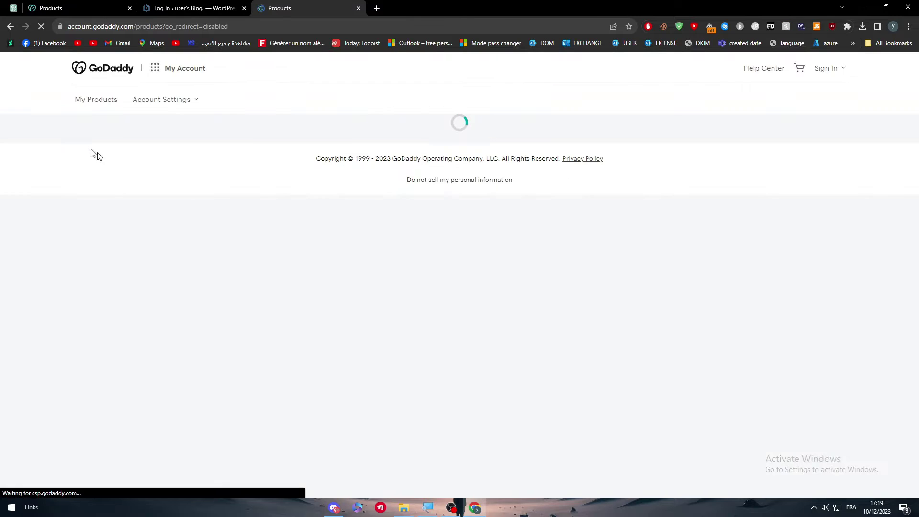
pyautogui.scroll(-2, 387, 348)
pyautogui.scroll(-2, 388, 347)
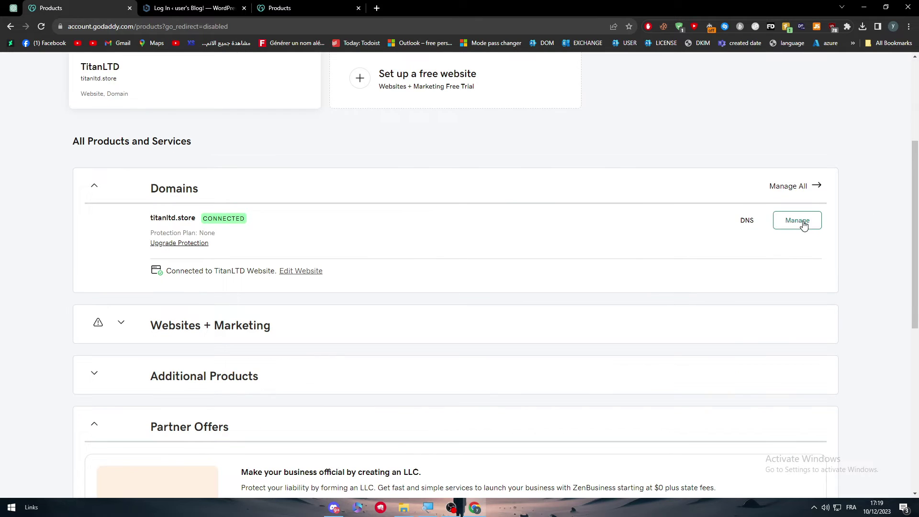
pyautogui.click(802, 226)
pyautogui.click(10, 26)
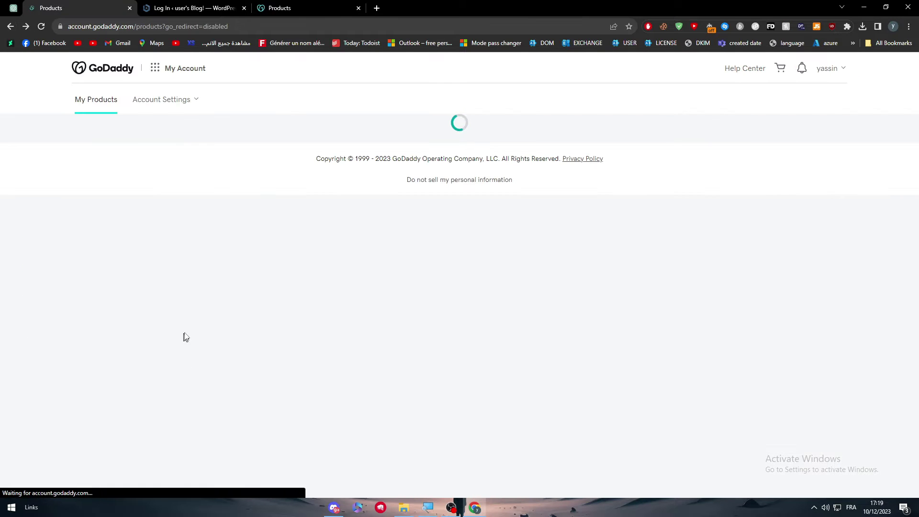
# - Expand the Websites + Marketing products and open the DNS management of the titanltd.store domain
pyautogui.scroll(-8, 209, 324)
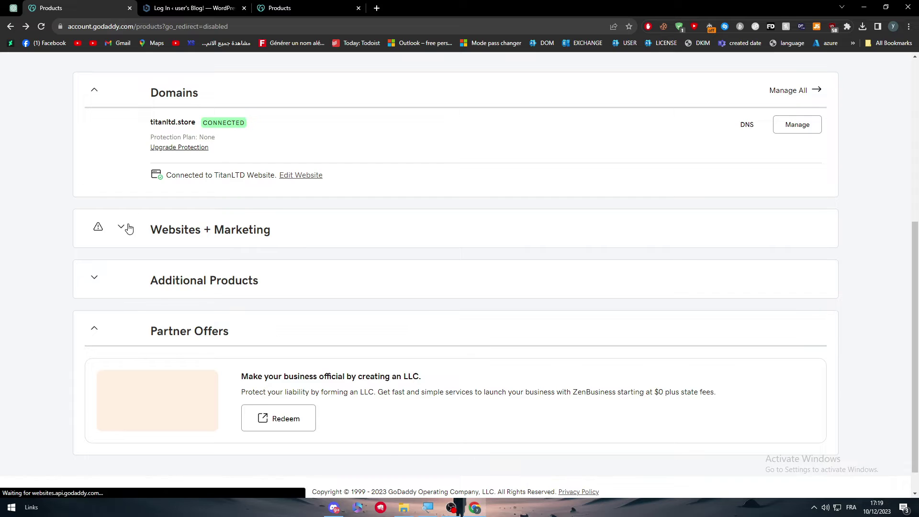
pyautogui.click(122, 227)
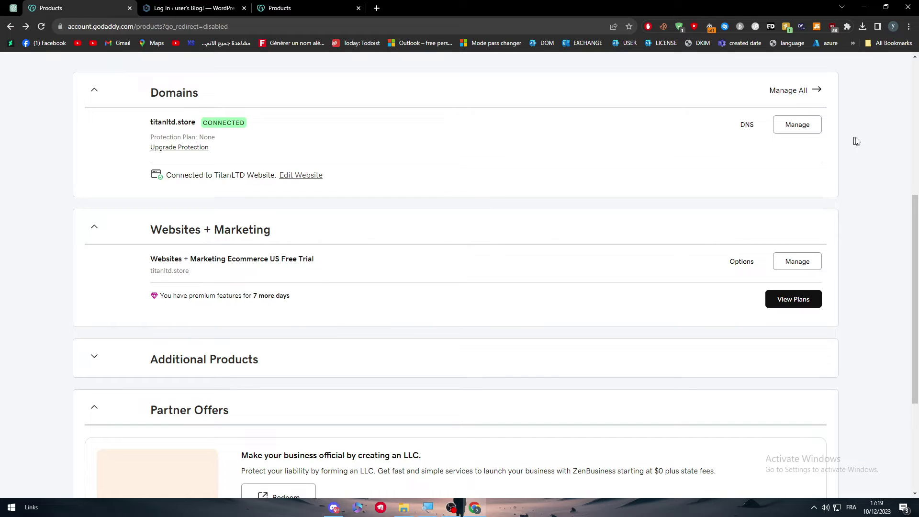
pyautogui.click(795, 123)
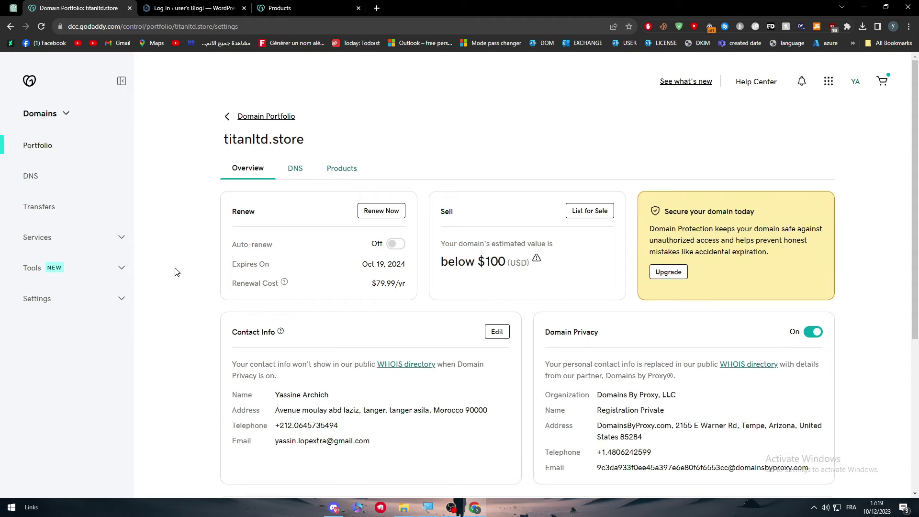
pyautogui.click(295, 168)
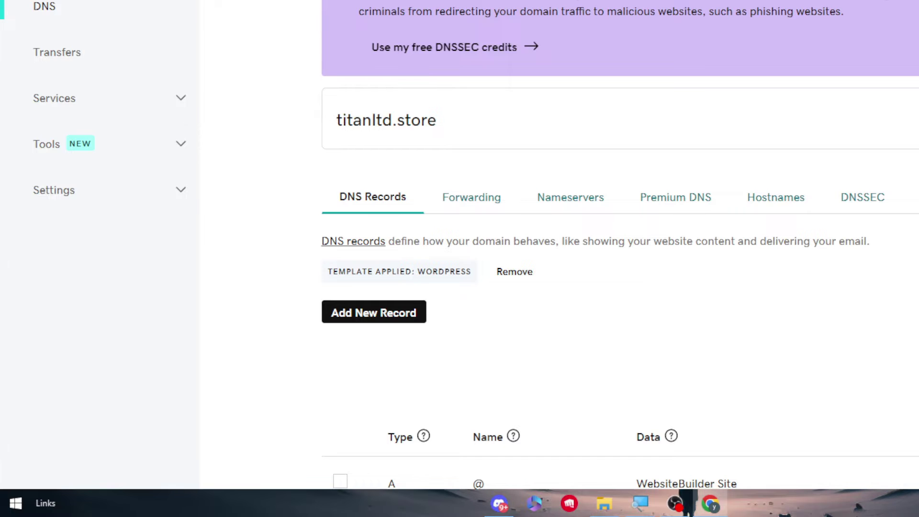
# - Examine the applied template and the list of DNS records for titanltd.store
pyautogui.moveTo(335, 271); pyautogui.dragTo(407, 271)
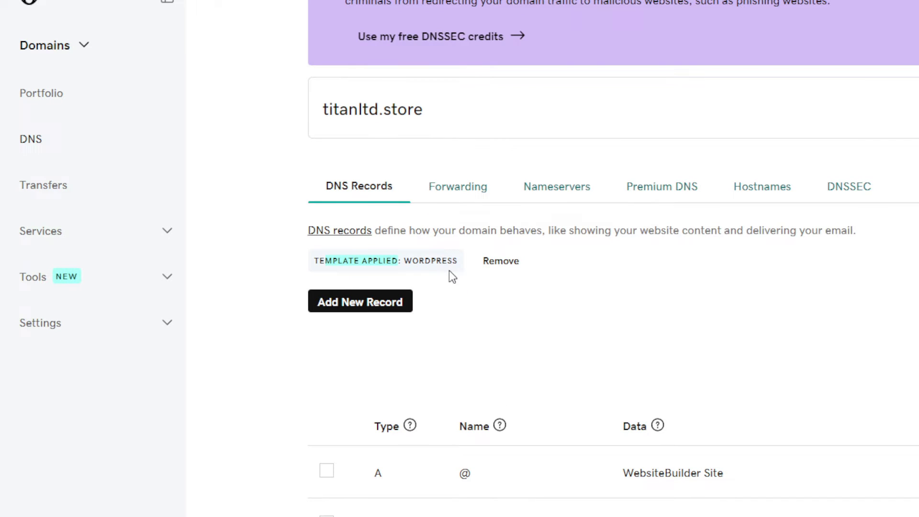
pyautogui.scroll(2, 237, 209)
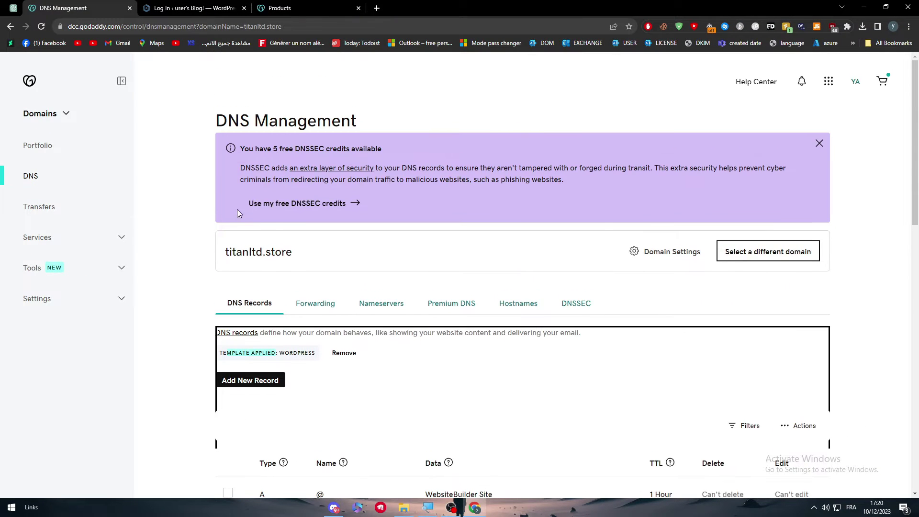
pyautogui.scroll(-5, 378, 249)
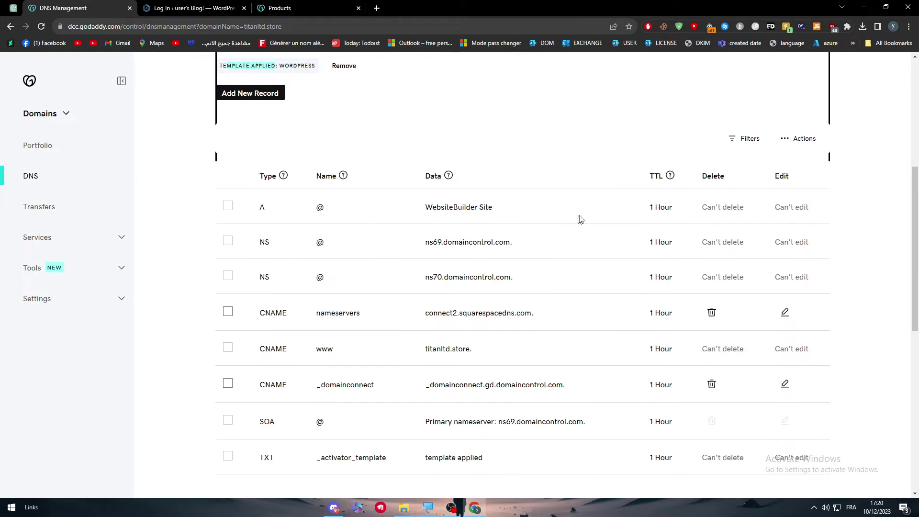
# - Review the recommended products under the titanltd.store DNS records, highlighting the Managed WordPress Basic plan
pyautogui.scroll(-8, 404, 324)
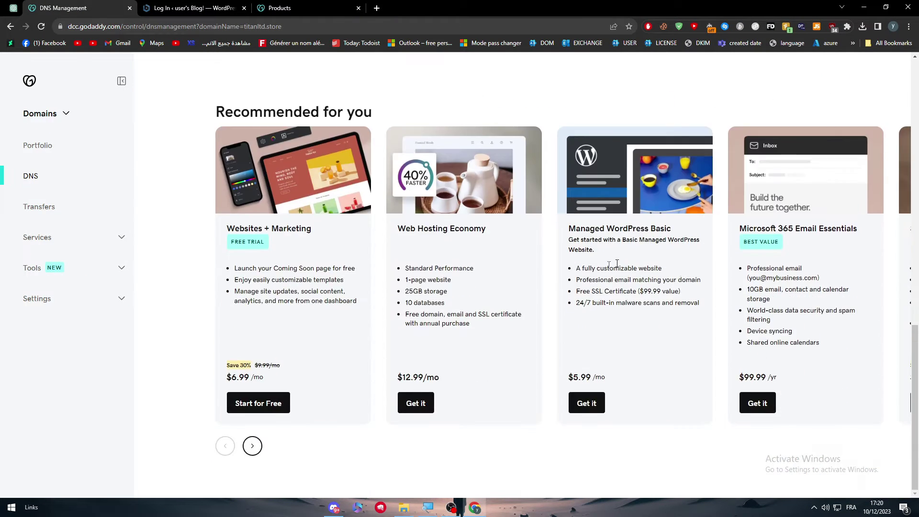
pyautogui.tripleClick(673, 233)
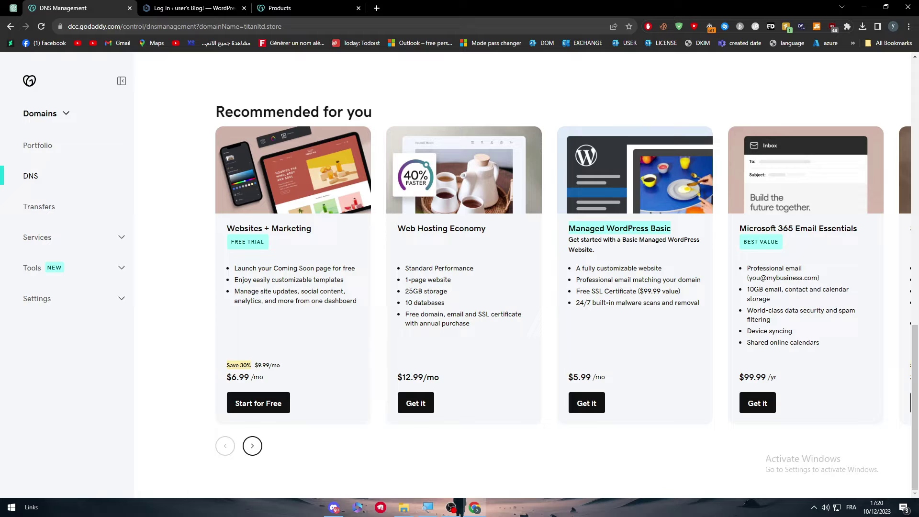
# - Switch to the local WordPress login page and log in with the username "user" and the account password
pyautogui.click(196, 7)
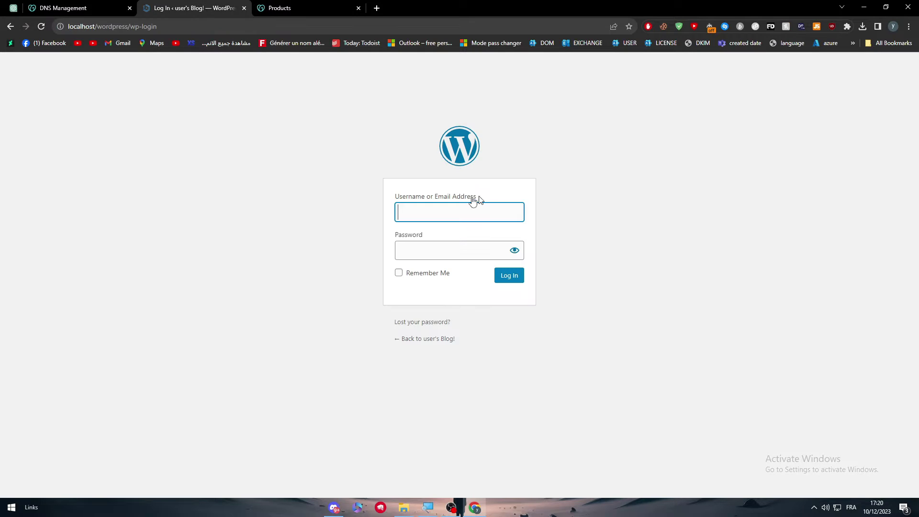
pyautogui.click(467, 210)
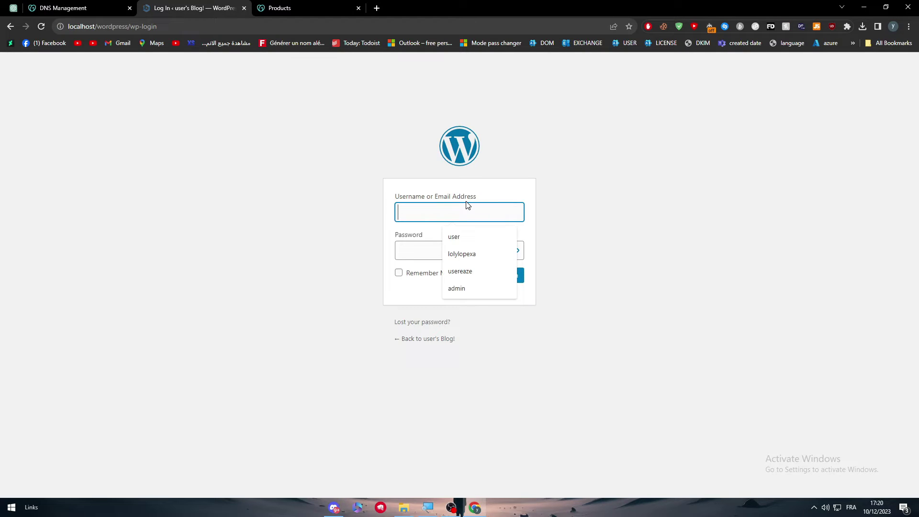
pyautogui.write('user')
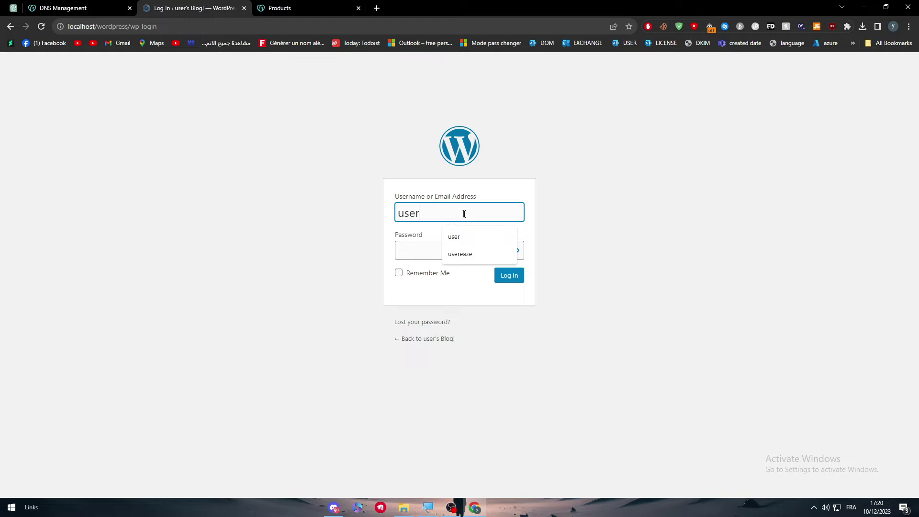
pyautogui.press('Tab')
pyautogui.write('••')
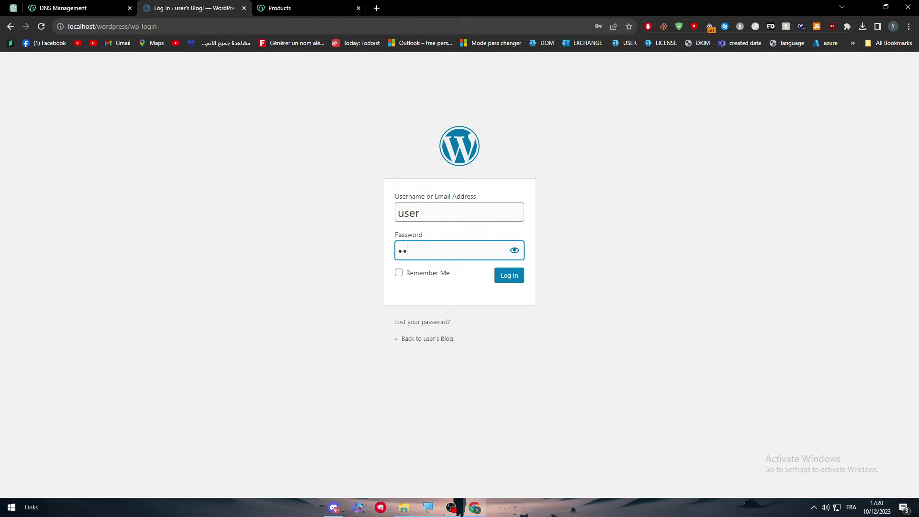
pyautogui.write('•')
pyautogui.click(522, 277)
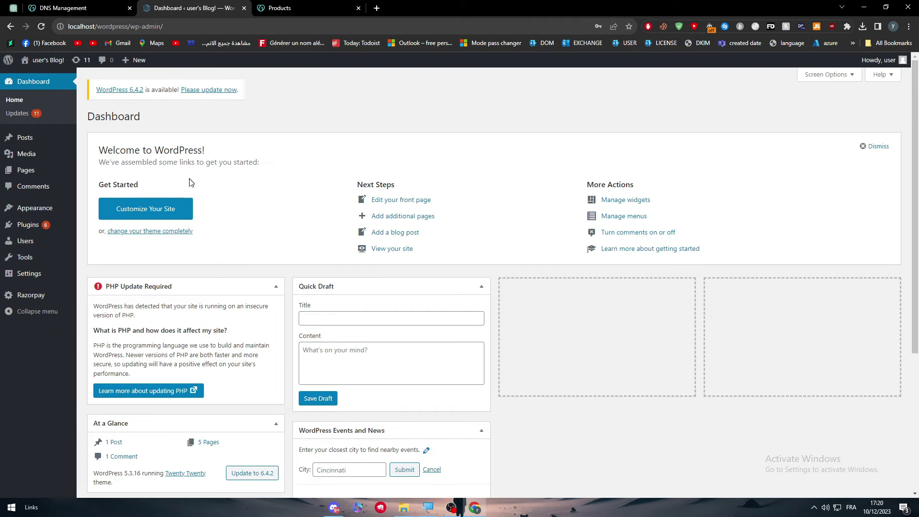
# - Search for "GODADDY" among the plugins available to add in WordPress and look through the matching plugins
pyautogui.moveTo(25, 234)
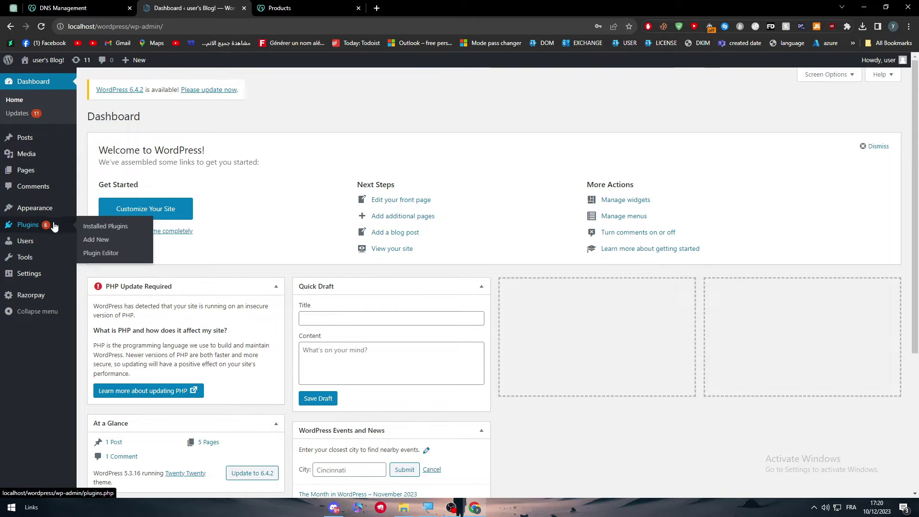
pyautogui.moveTo(43, 178)
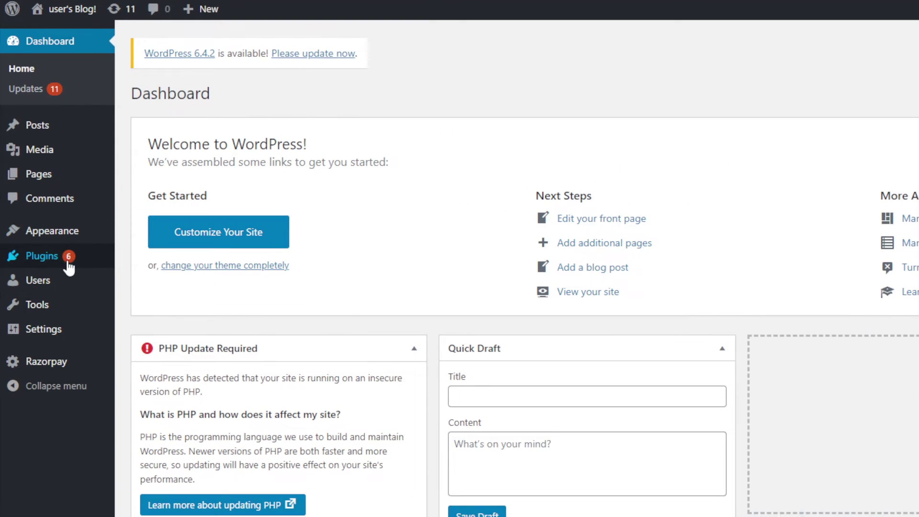
pyautogui.moveTo(28, 224)
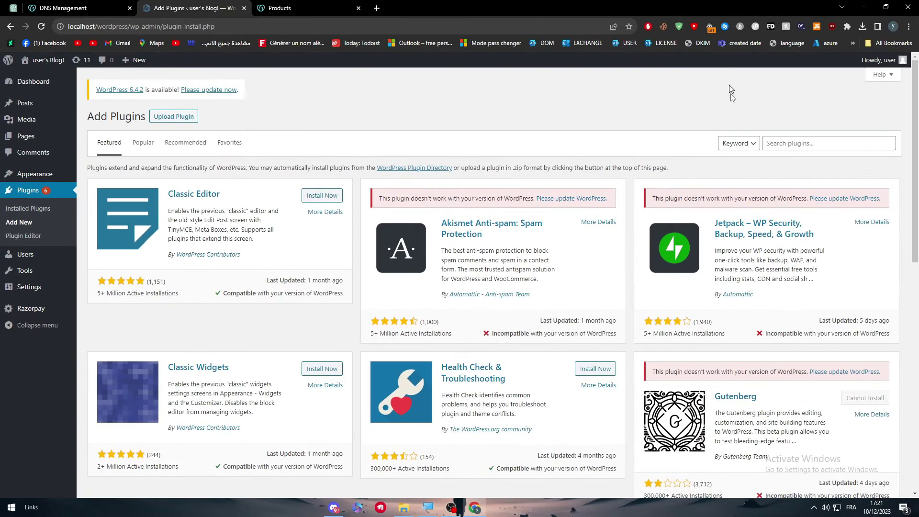
pyautogui.click(785, 143)
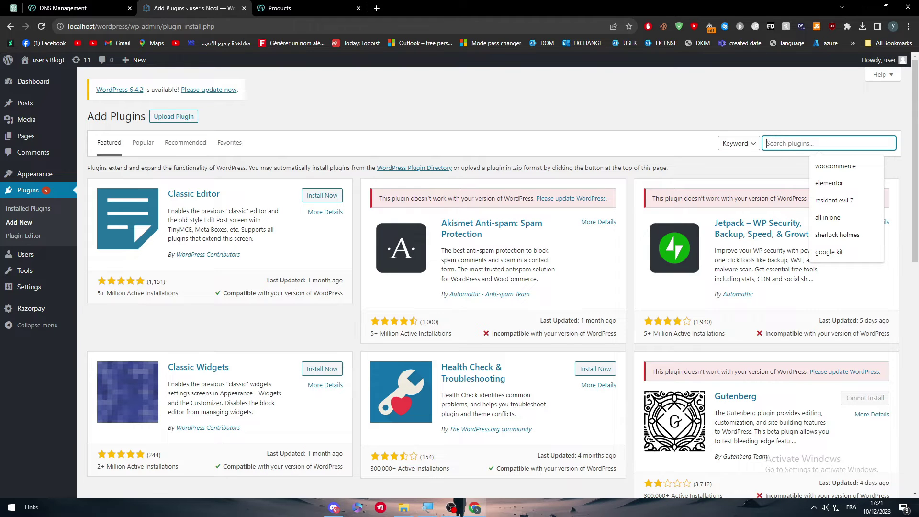
pyautogui.write('G')
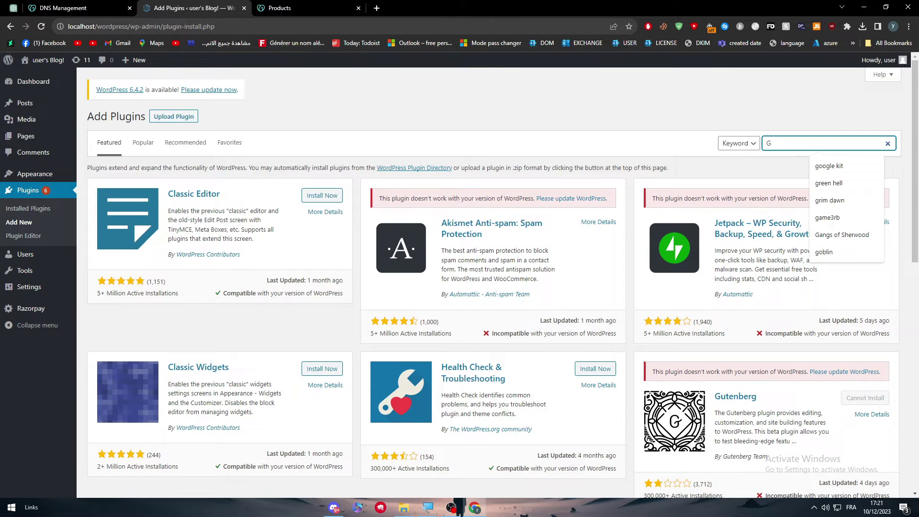
pyautogui.write('ODADDY')
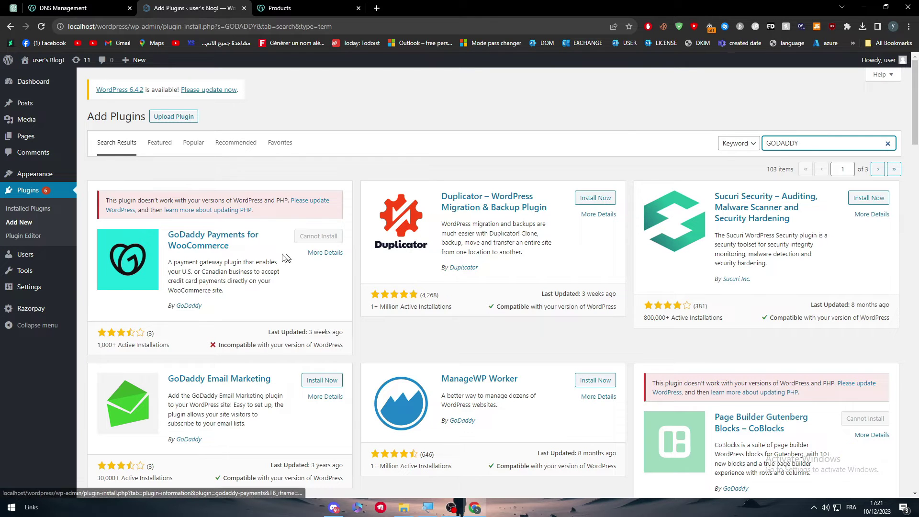
pyautogui.scroll(-6, 307, 256)
pyautogui.scroll(3, 367, 280)
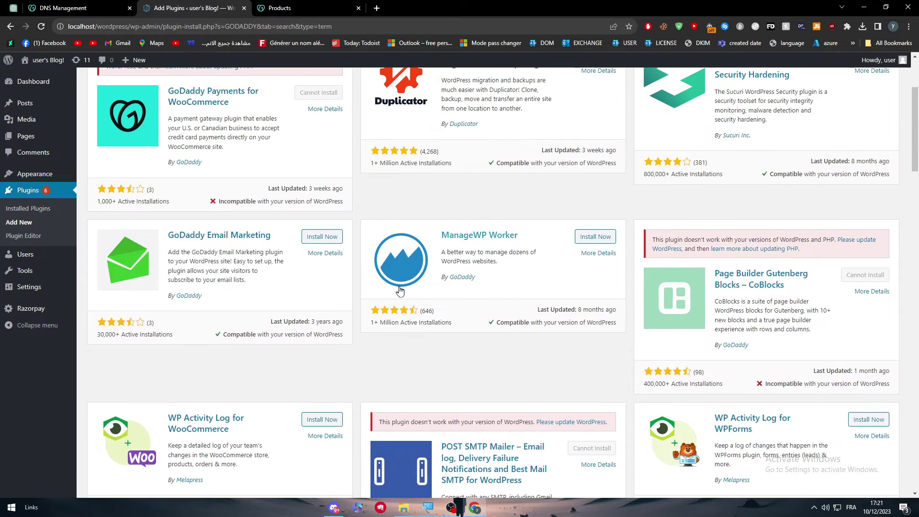
# - Open the WordPress General Settings and highlight the value of the WordPress Address (URL)
pyautogui.click(21, 292)
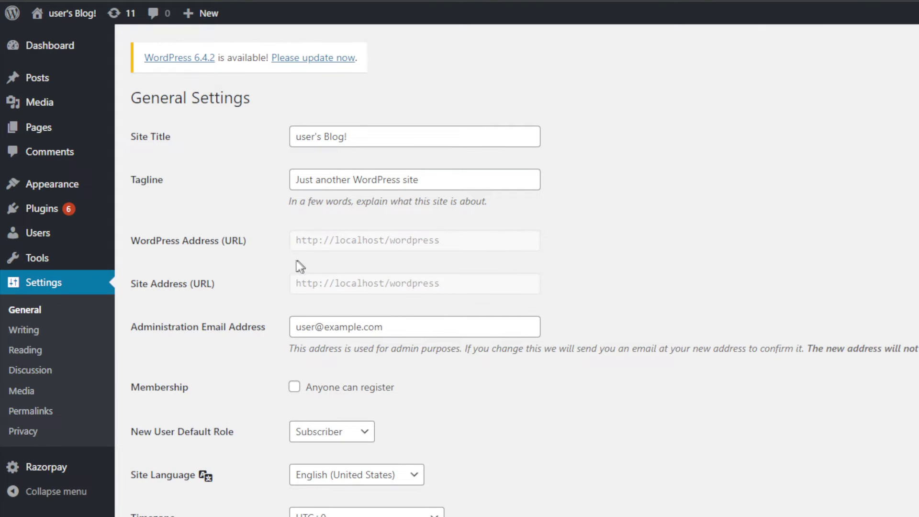
pyautogui.moveTo(360, 258); pyautogui.dragTo(355, 260)
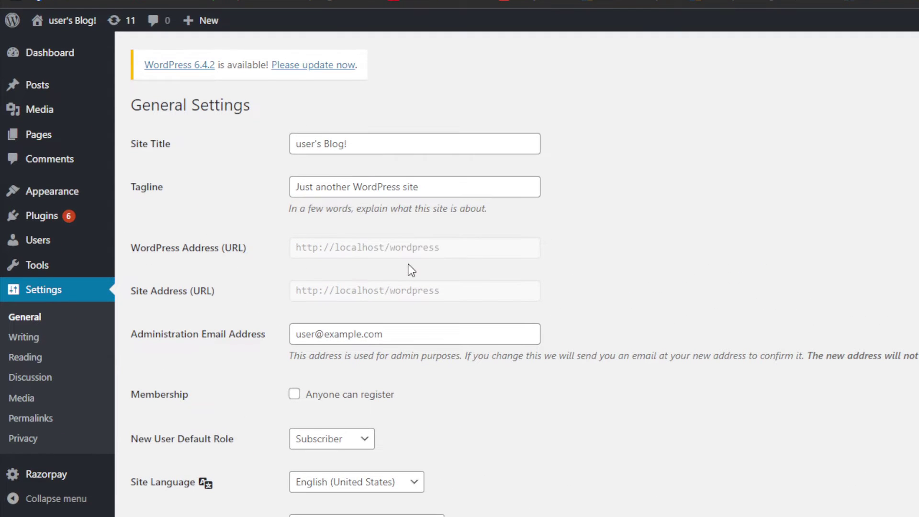
pyautogui.tripleClick(408, 268)
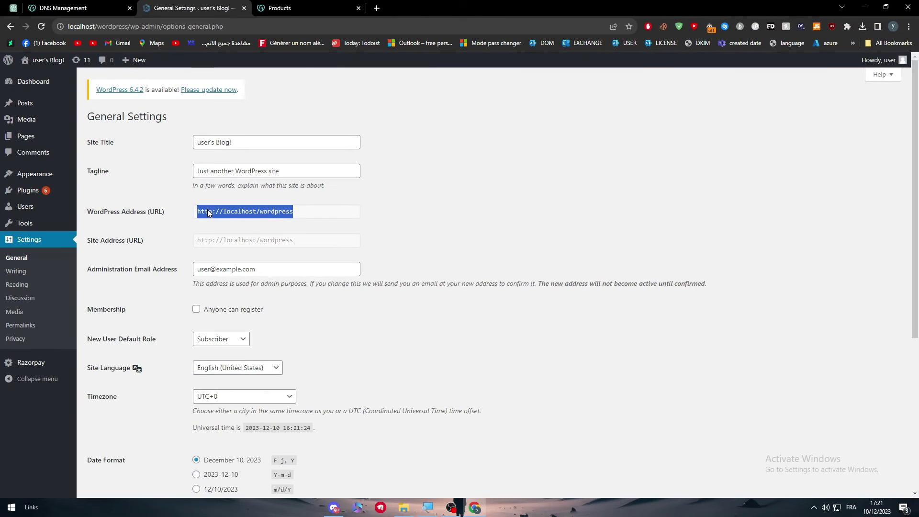
# - Switch to the titanltd.store DNS management page and go back through its history to the GoDaddy account's products page
pyautogui.click(79, 9)
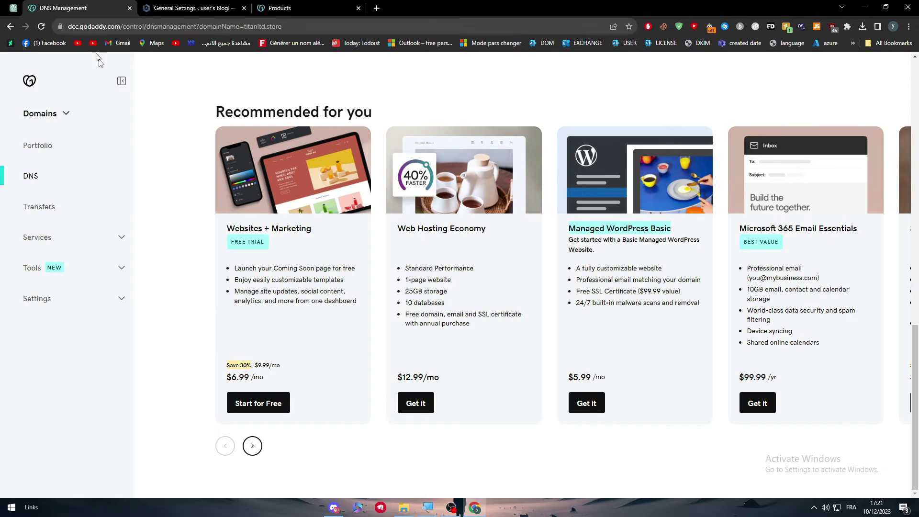
pyautogui.click(10, 26)
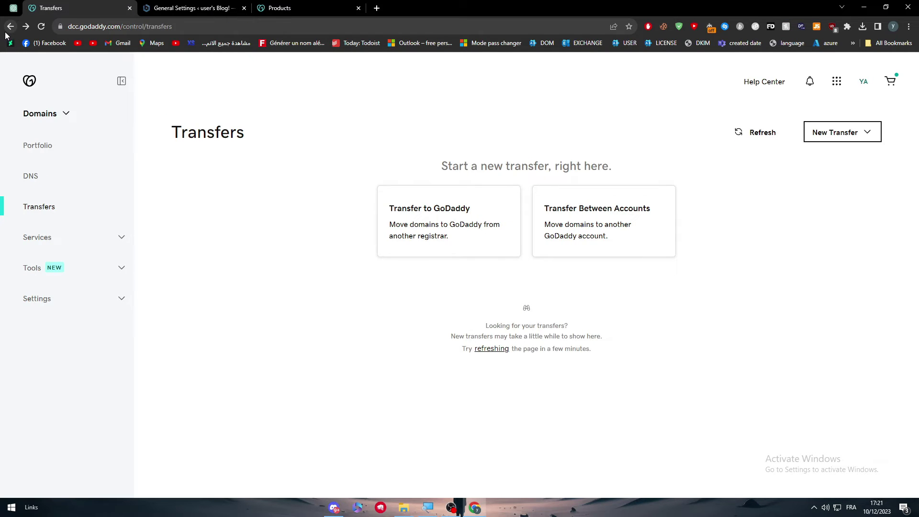
pyautogui.click(7, 32)
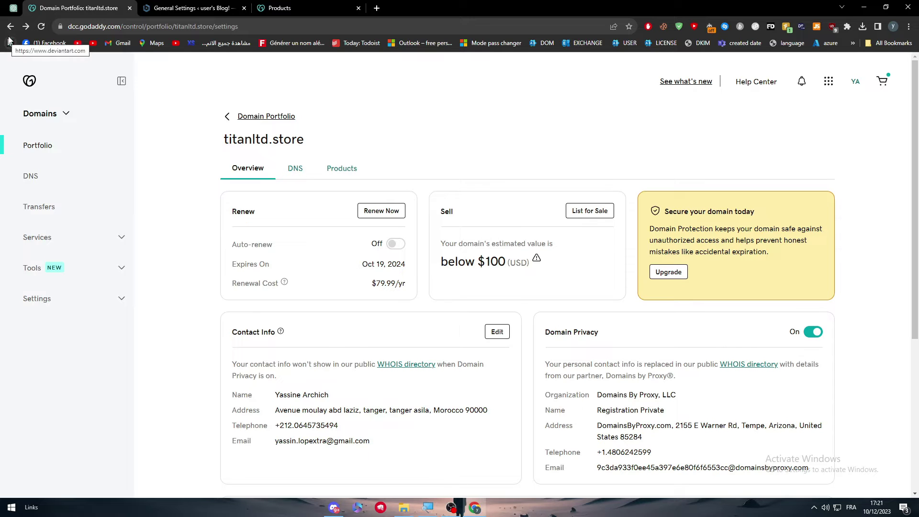
pyautogui.click(10, 26)
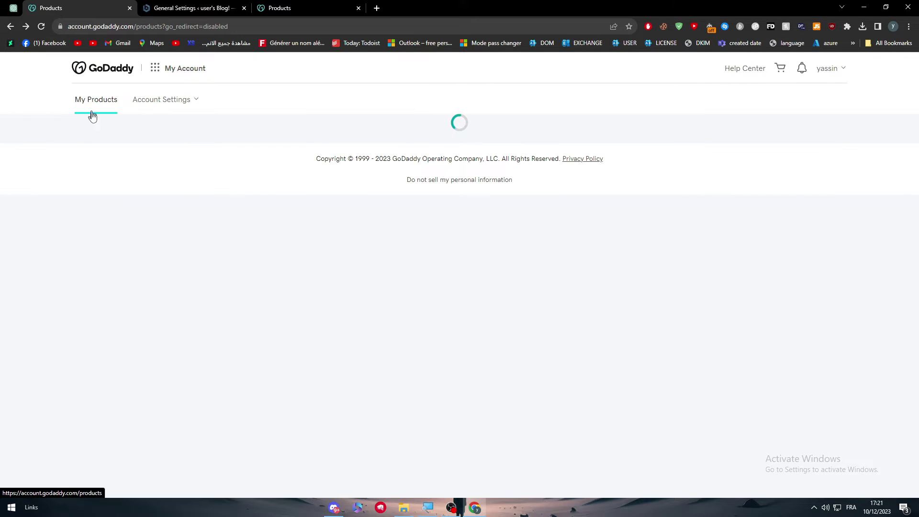
# - Open the TitanLTD website from the Websites + Marketing products in the site editor and look through its home page
pyautogui.scroll(-5, 709, 340)
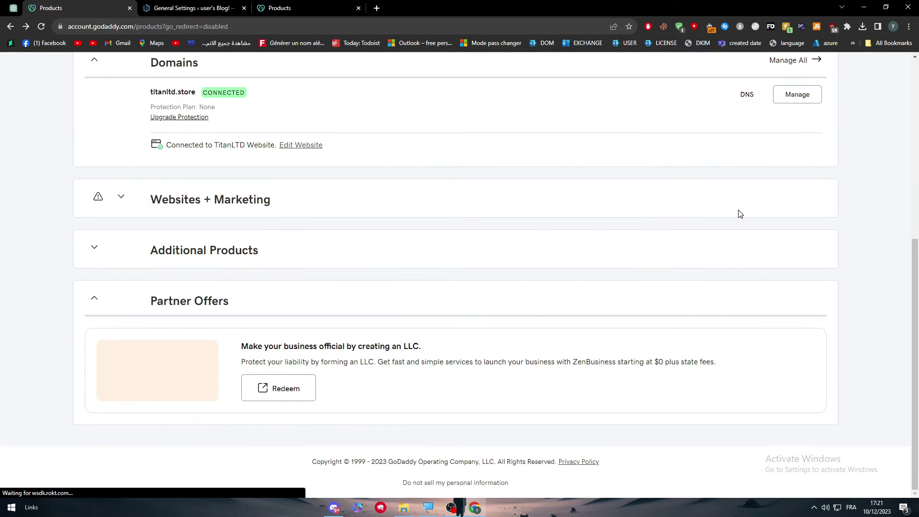
pyautogui.click(317, 201)
pyautogui.click(796, 243)
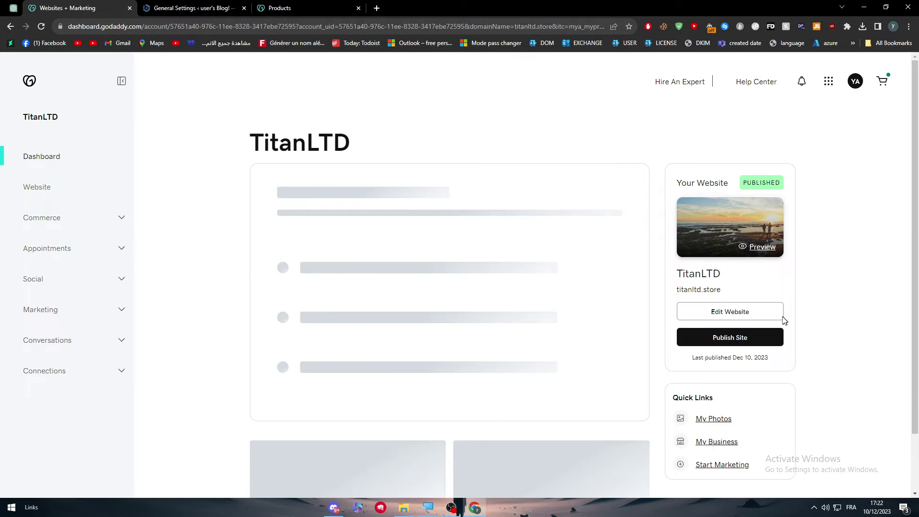
pyautogui.click(721, 349)
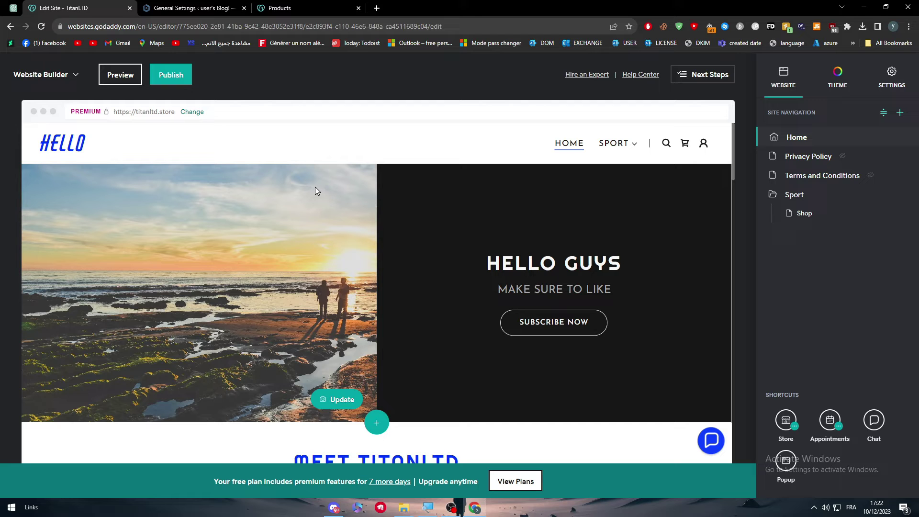
pyautogui.scroll(-4, 307, 191)
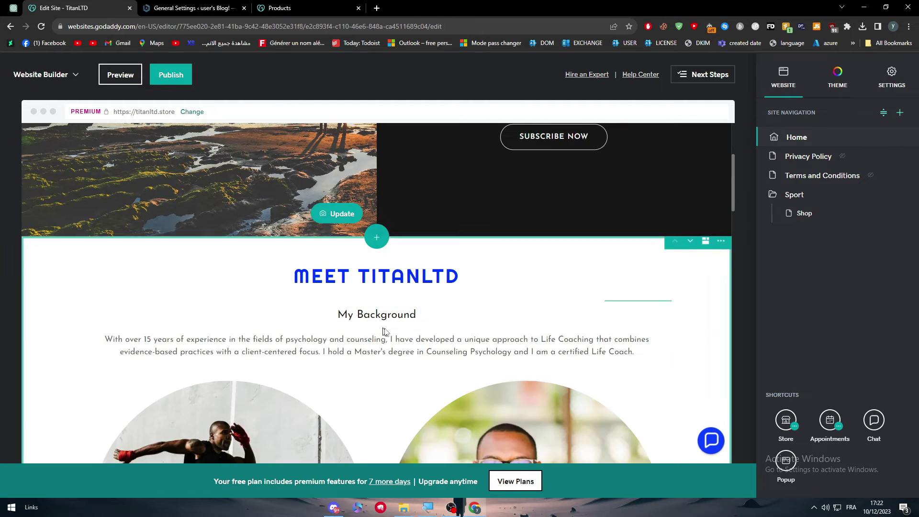
pyautogui.scroll(-6, 329, 225)
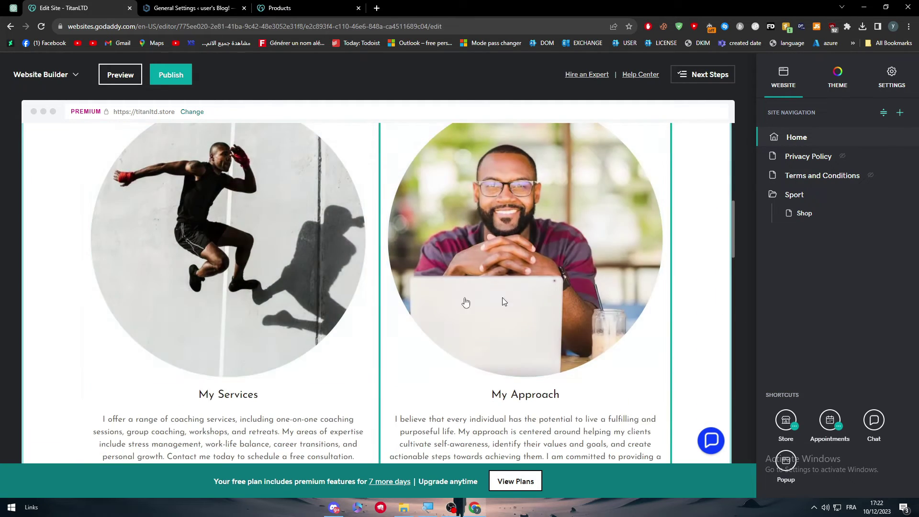
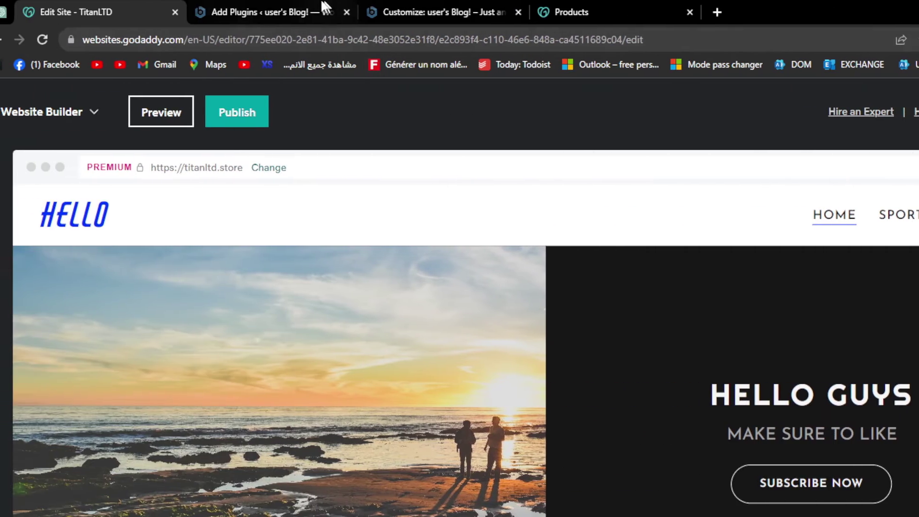
# - Switch to the WordPress Customizer for user's Blog! and look through the site's home page preview
pyautogui.click(334, 8)
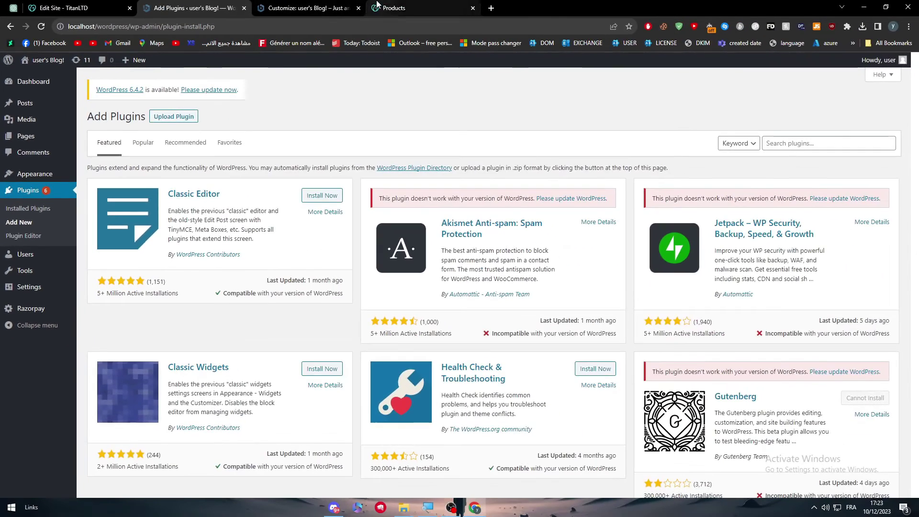
pyautogui.click(460, 12)
pyautogui.scroll(-17, 303, 179)
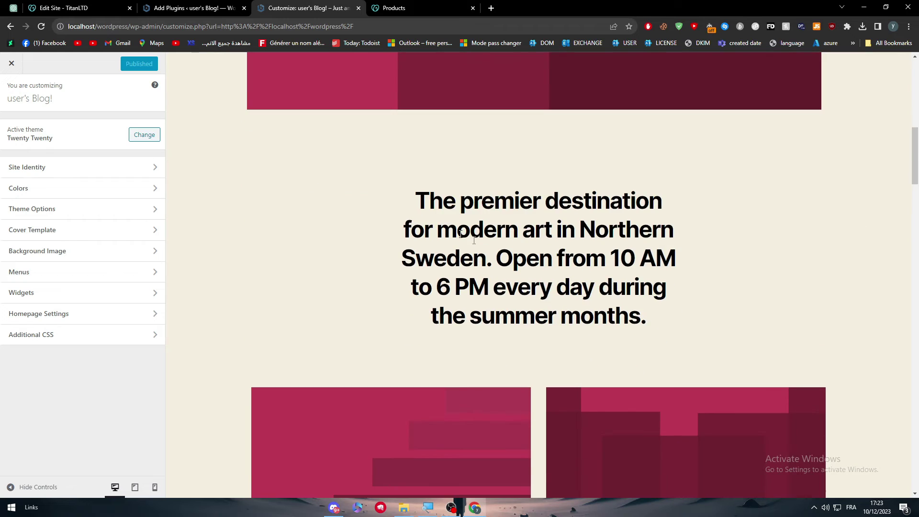
pyautogui.scroll(3, 283, 157)
pyautogui.scroll(12, 279, 136)
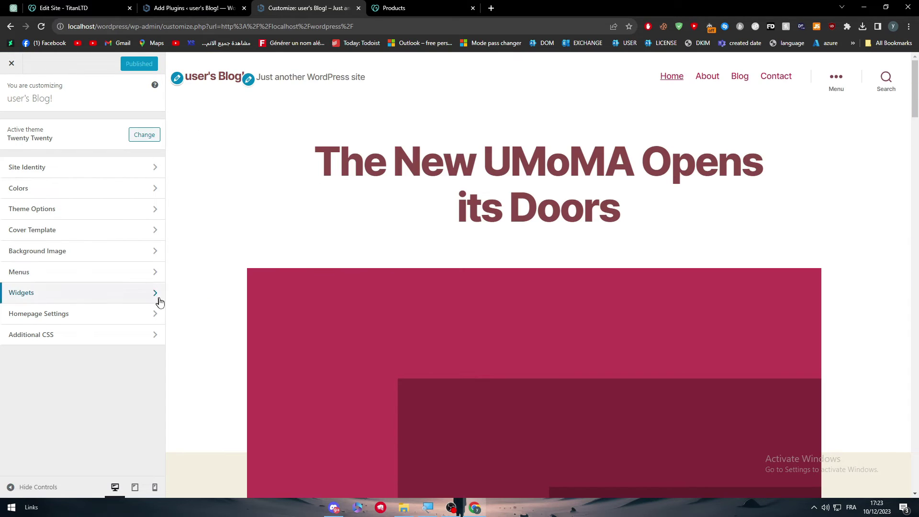
# - Preview the customized blog in tablet, mobile and desktop sizes, ending with a look through the tablet layout
pyautogui.click(135, 487)
pyautogui.click(155, 486)
pyautogui.click(135, 487)
pyautogui.click(116, 489)
pyautogui.click(135, 487)
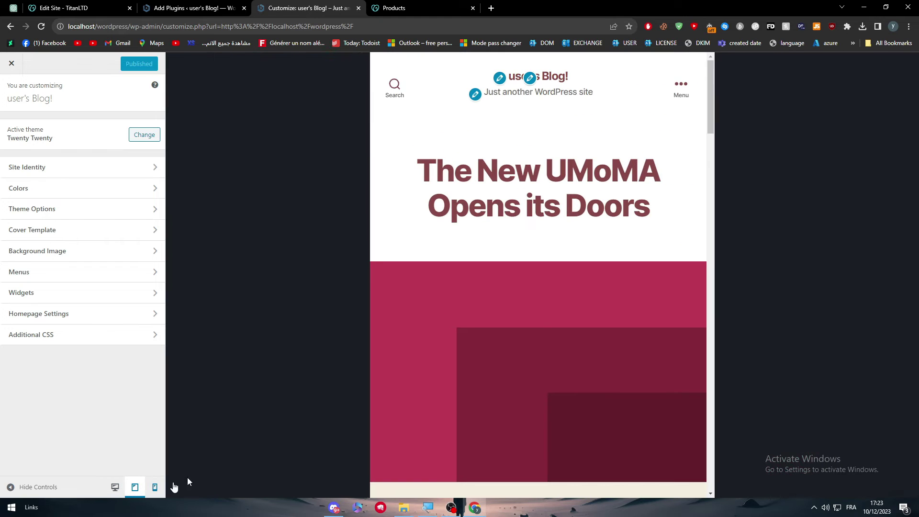
pyautogui.scroll(-5, 537, 275)
pyautogui.scroll(5, 439, 205)
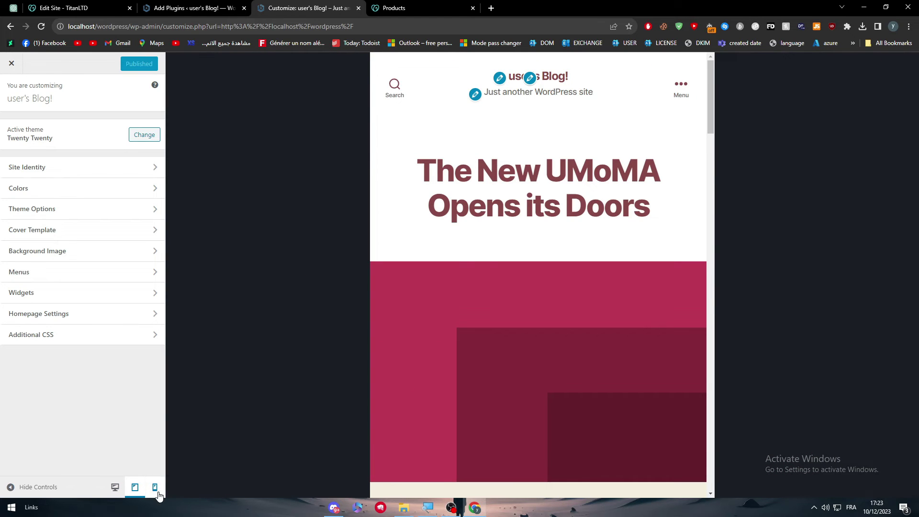
# - Revisit the TitanLTD site editor and browse the featured plugins on the WordPress Add Plugins page
pyautogui.click(86, 8)
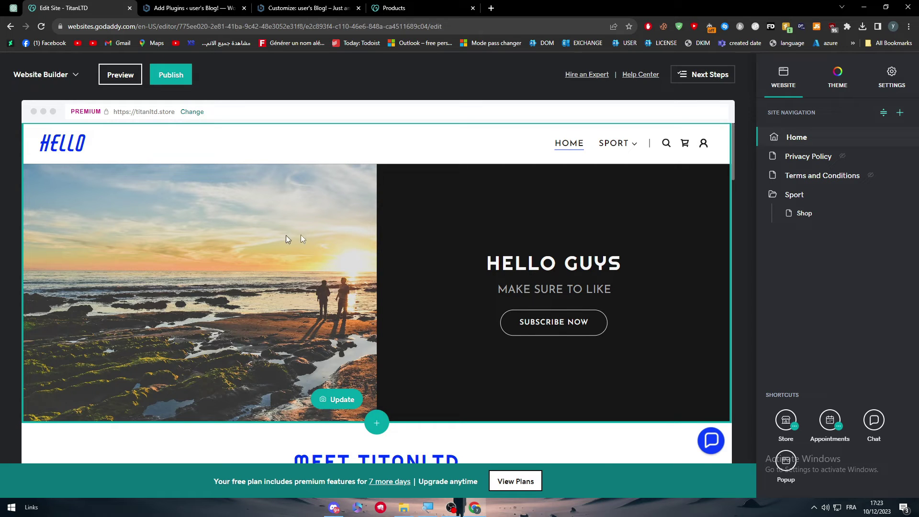
pyautogui.click(239, 9)
pyautogui.click(268, 8)
pyautogui.click(251, 8)
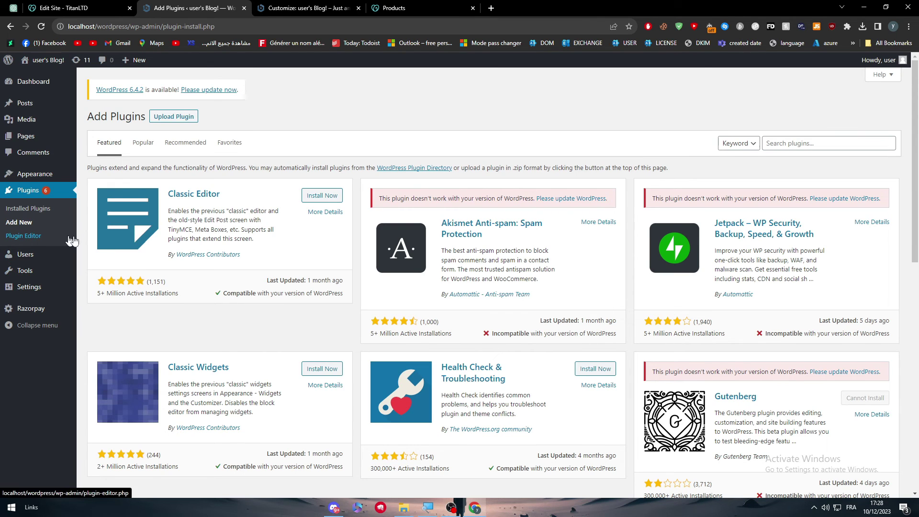
pyautogui.scroll(-3, 282, 262)
pyautogui.scroll(-6, 589, 239)
pyautogui.scroll(10, 526, 307)
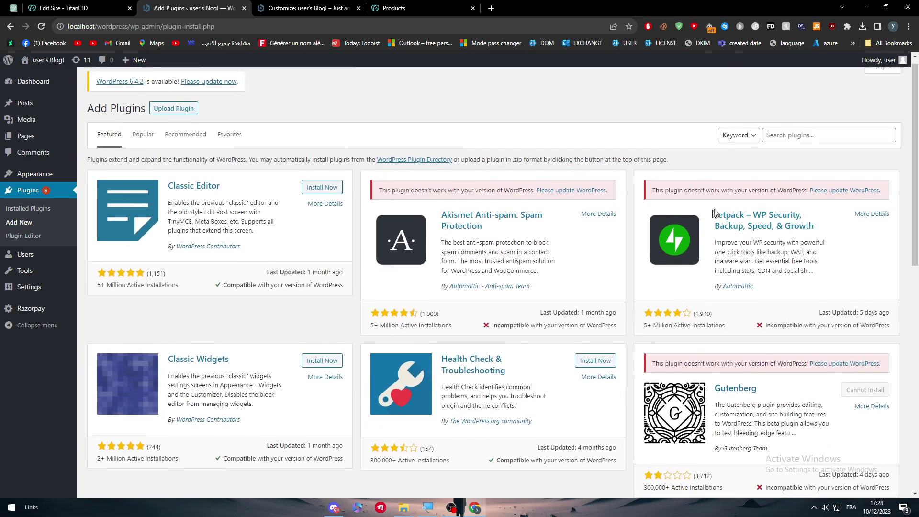
# - Show the popular plugins on the Add Plugins page and browse through the first page of the list
pyautogui.click(143, 145)
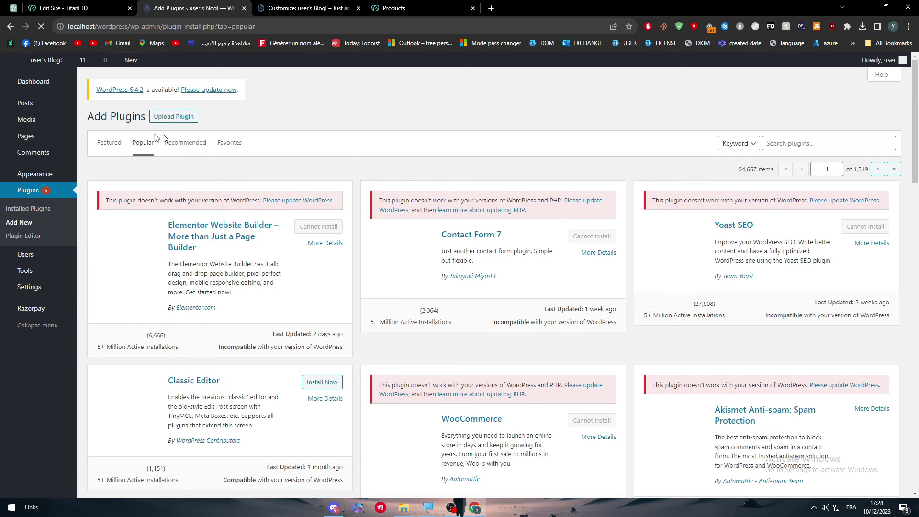
pyautogui.scroll(-3, 225, 213)
pyautogui.scroll(-20, 225, 212)
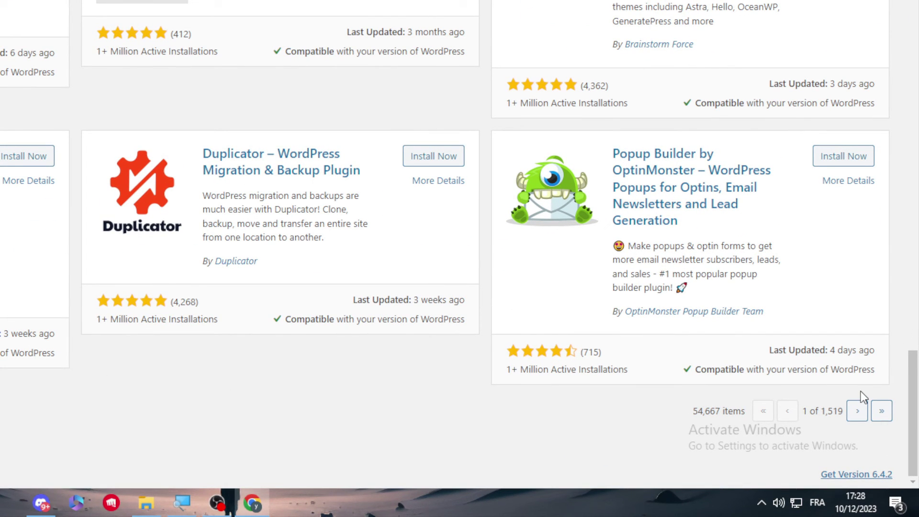
pyautogui.scroll(15, 625, 262)
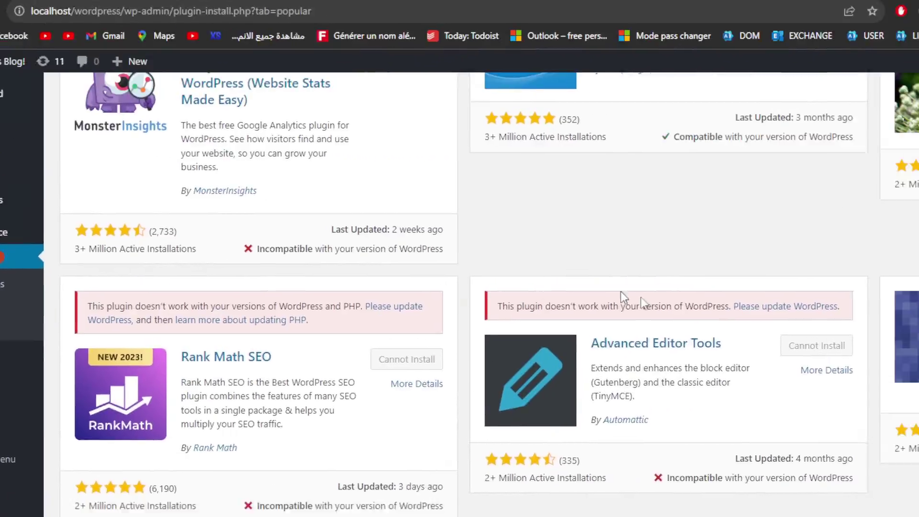
pyautogui.scroll(12, 621, 291)
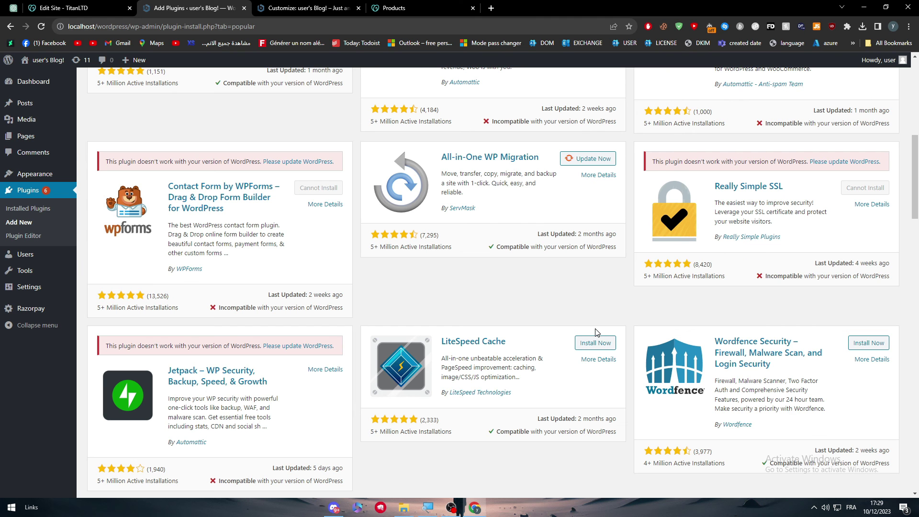
pyautogui.scroll(10, 604, 303)
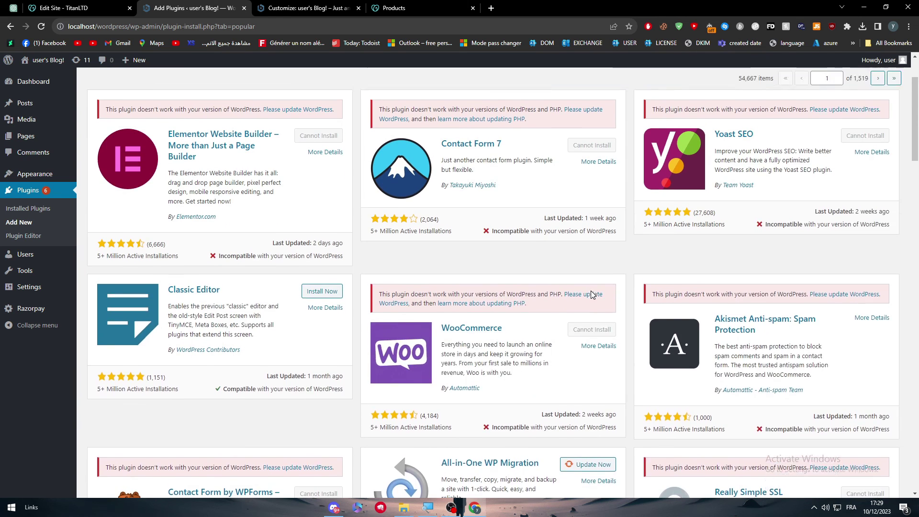